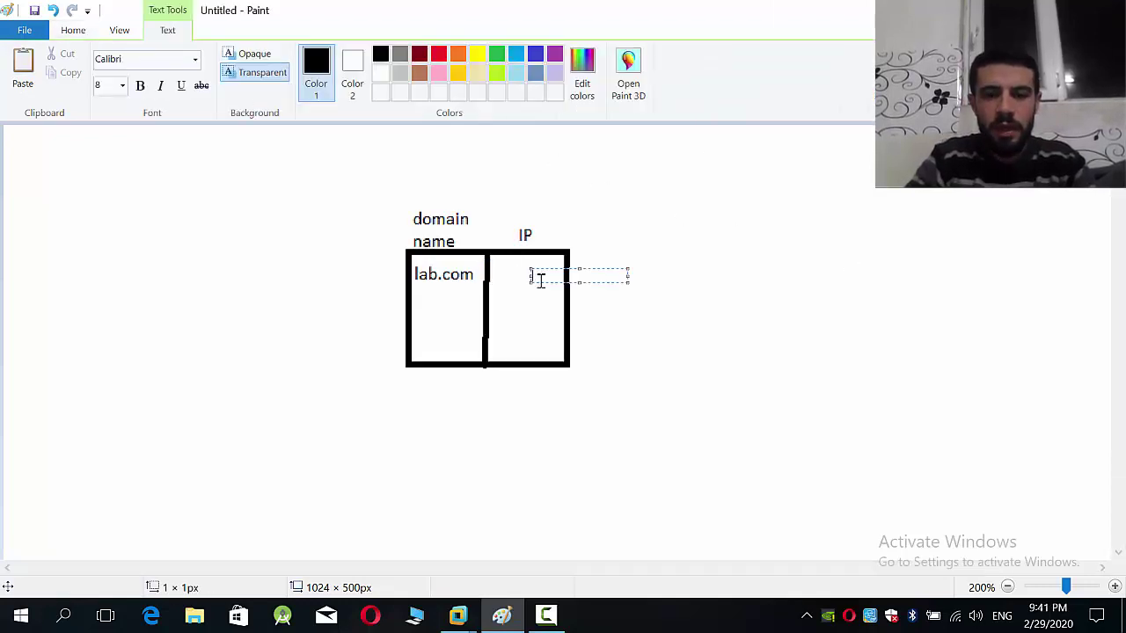
- Enter 192.168.. in the IP column beside lab.com, fit it into the cell, and join the two entries with a short line
{"action": "type", "text": "192"}
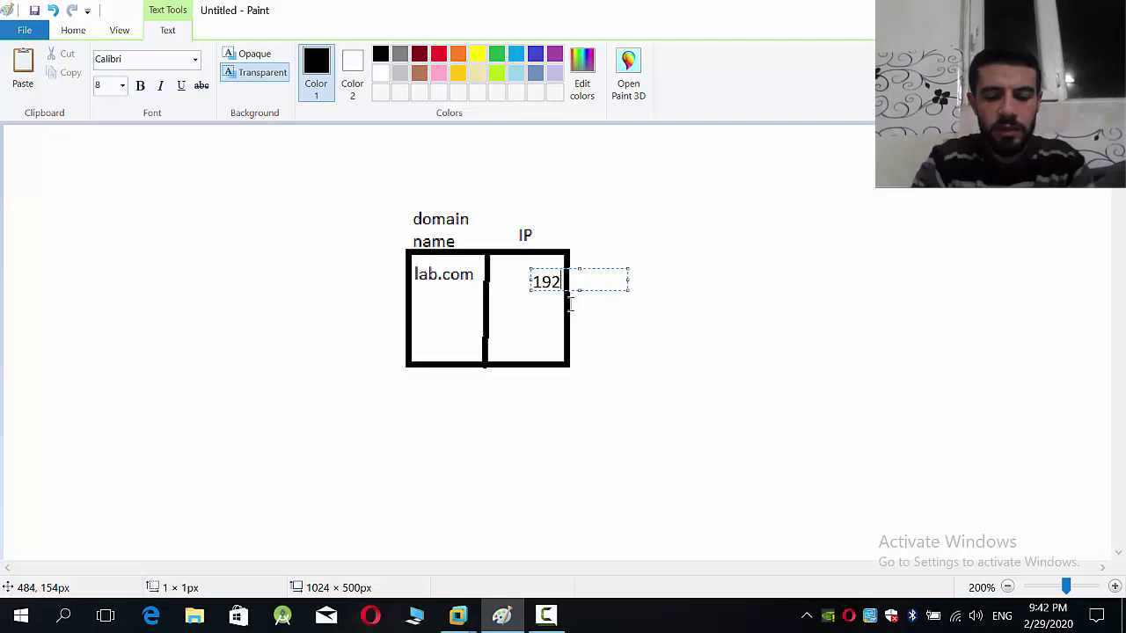
{"action": "type", "text": ".168.."}
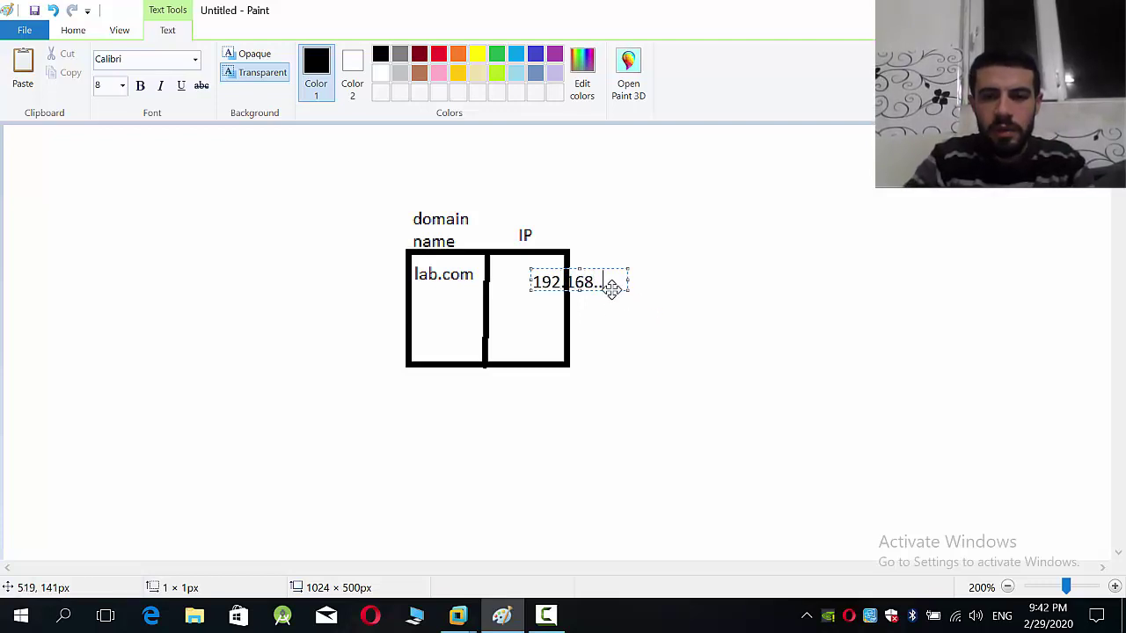
{"action": "left_click_drag", "start_coordinate": [607, 287], "coordinate": [577, 279]}
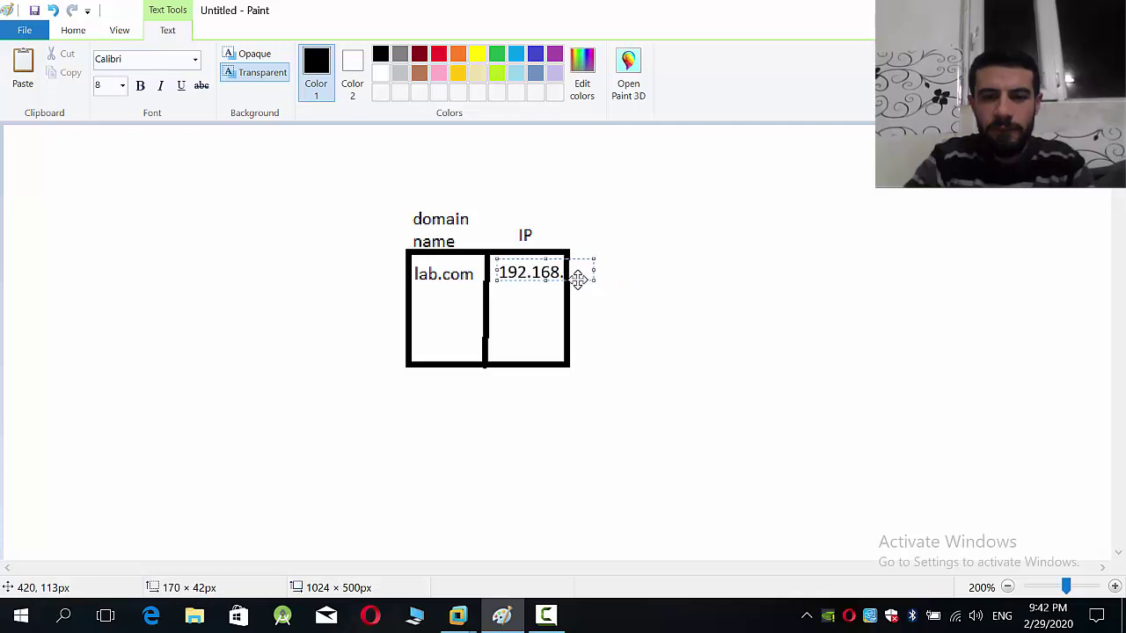
{"action": "left_click", "coordinate": [606, 319]}
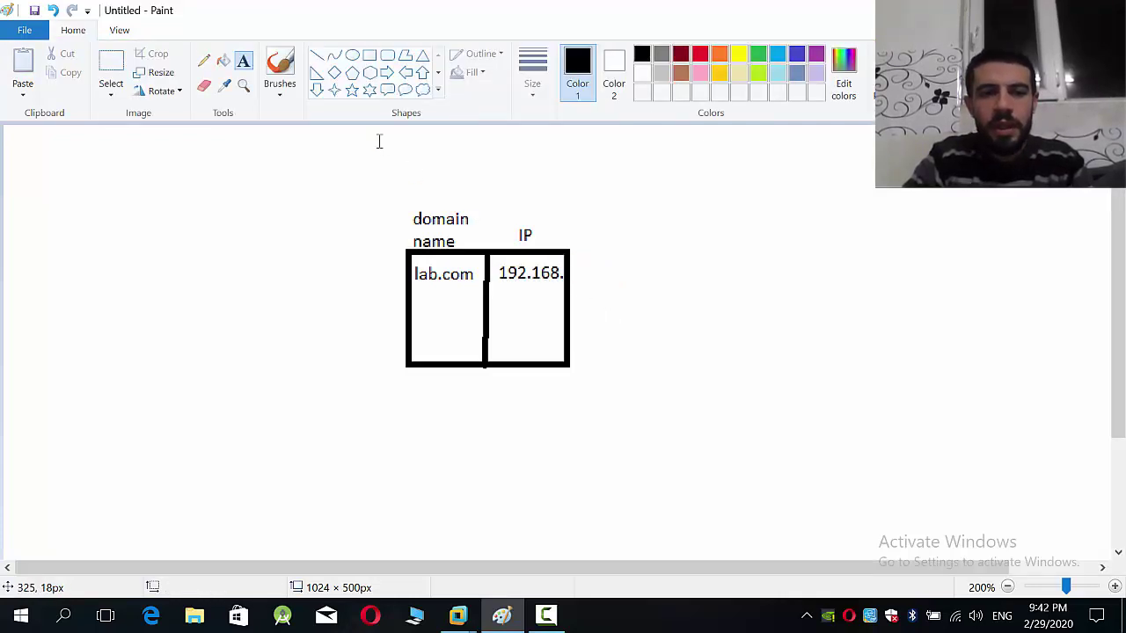
{"action": "left_click", "coordinate": [317, 55]}
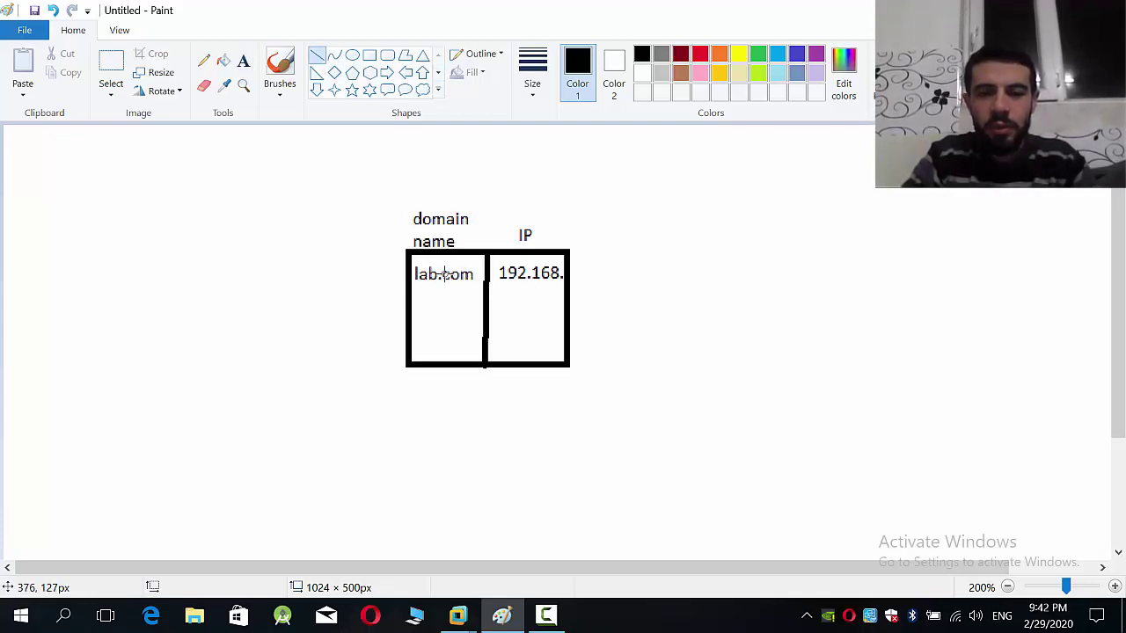
{"action": "left_click_drag", "start_coordinate": [457, 267], "coordinate": [501, 271]}
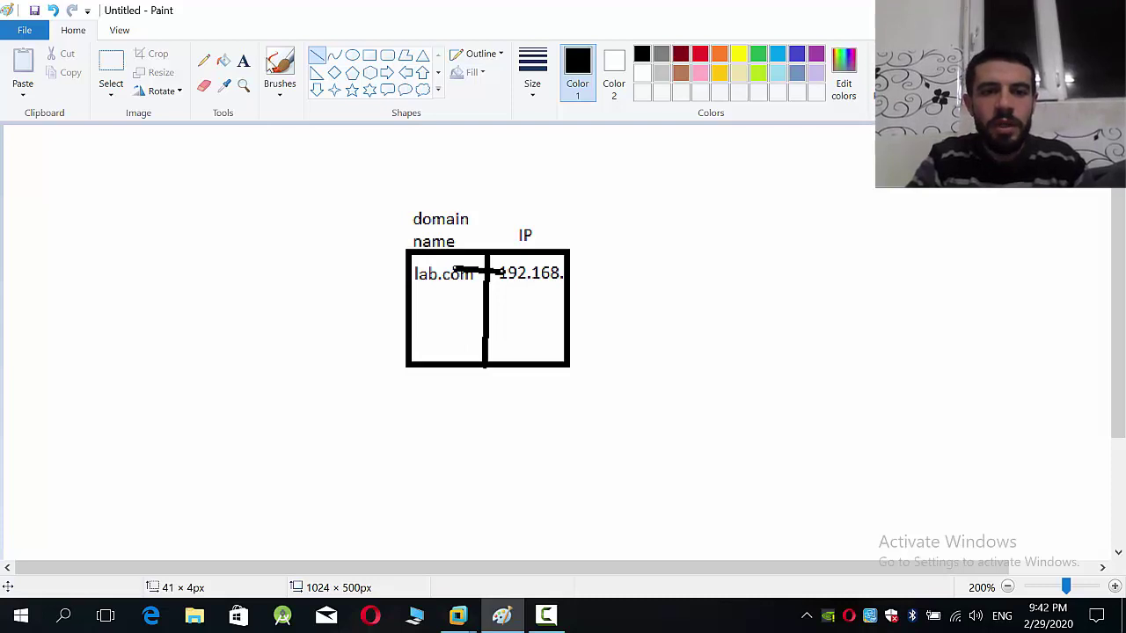
- Draw a circle about 82 × 87 px beyond the table's IP side, and a large rectangle with a smaller one inside on the opposite side
{"action": "left_click", "coordinate": [352, 56]}
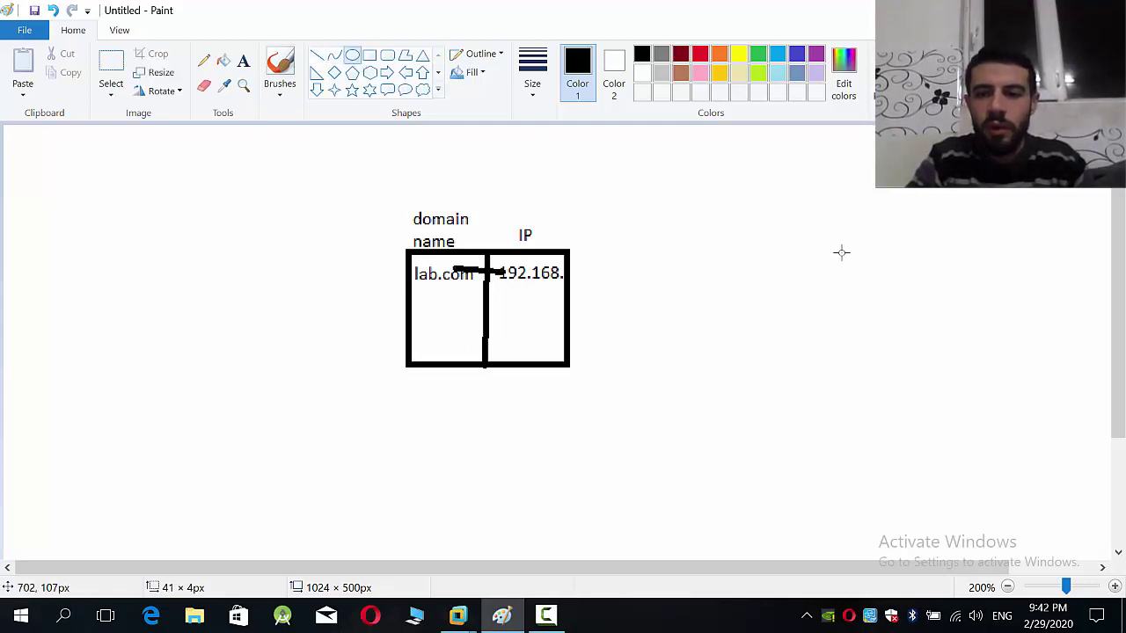
{"action": "left_click_drag", "start_coordinate": [881, 264], "coordinate": [789, 359]}
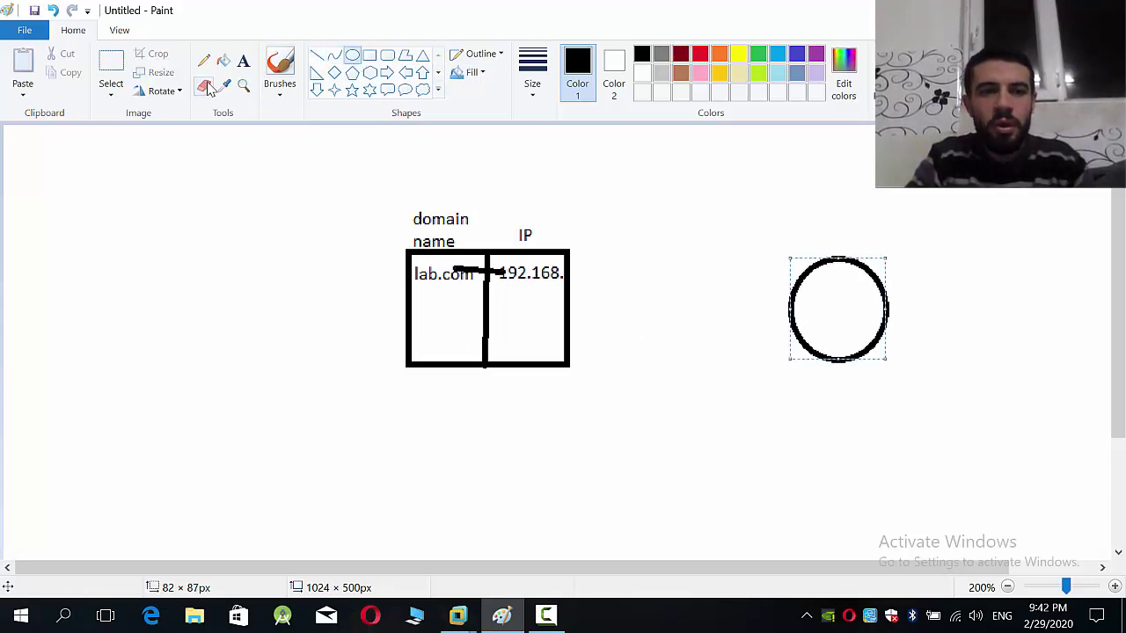
{"action": "left_click", "coordinate": [370, 55]}
{"action": "left_click_drag", "start_coordinate": [58, 207], "coordinate": [216, 401]}
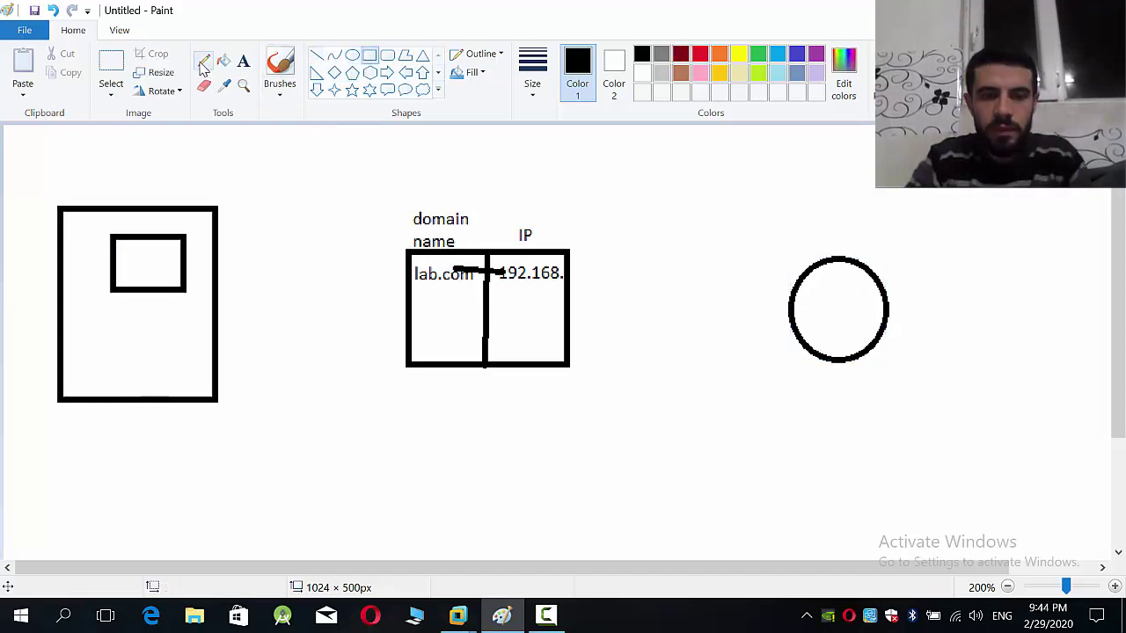
- Draw a freehand curve from the circle's upper edge to the table and label it lab.com
{"action": "left_click", "coordinate": [203, 60]}
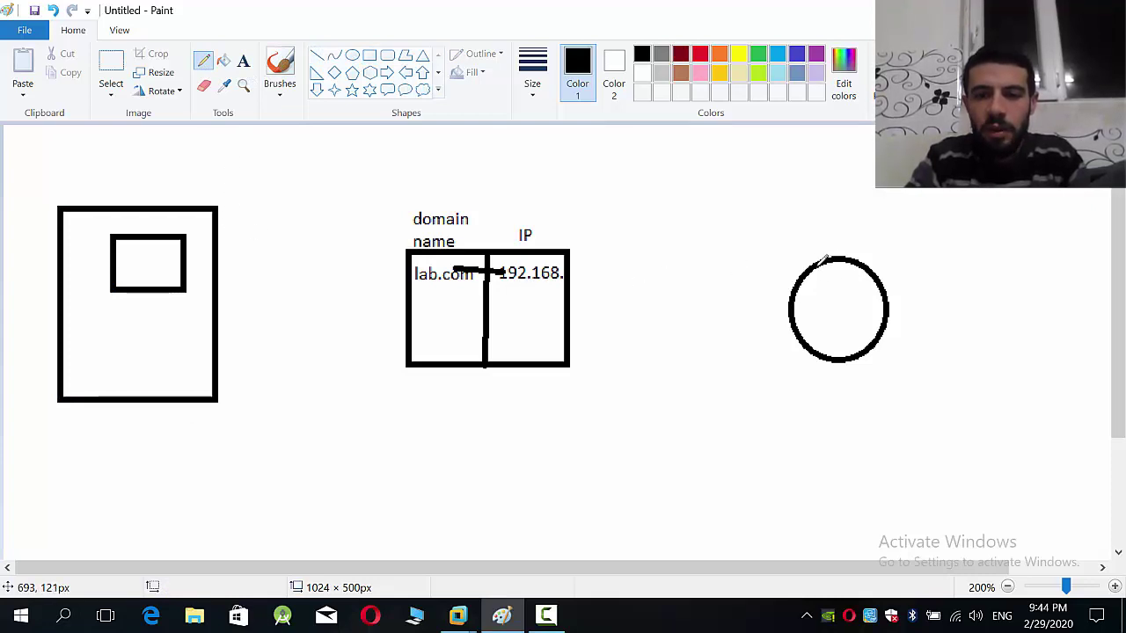
{"action": "mouse_move", "coordinate": [821, 260]}
{"action": "left_mouse_down"}
{"action": "mouse_move", "coordinate": [727, 226]}
{"action": "mouse_move", "coordinate": [628, 223]}
{"action": "mouse_move", "coordinate": [567, 246]}
{"action": "mouse_move", "coordinate": [464, 242]}
{"action": "left_mouse_up"}
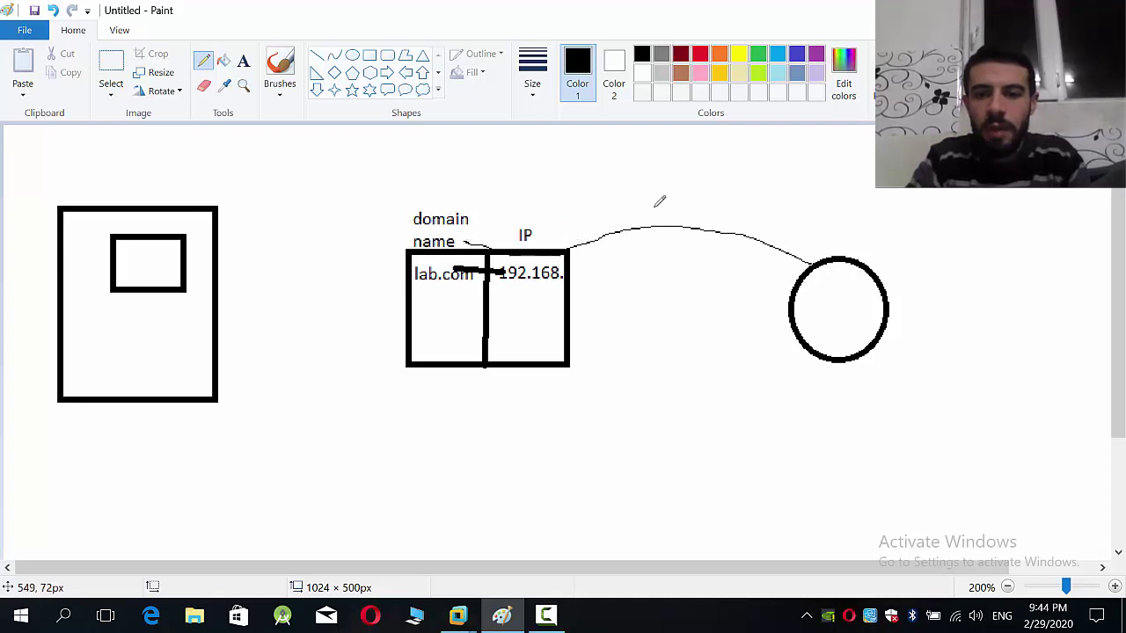
{"action": "left_click", "coordinate": [243, 62]}
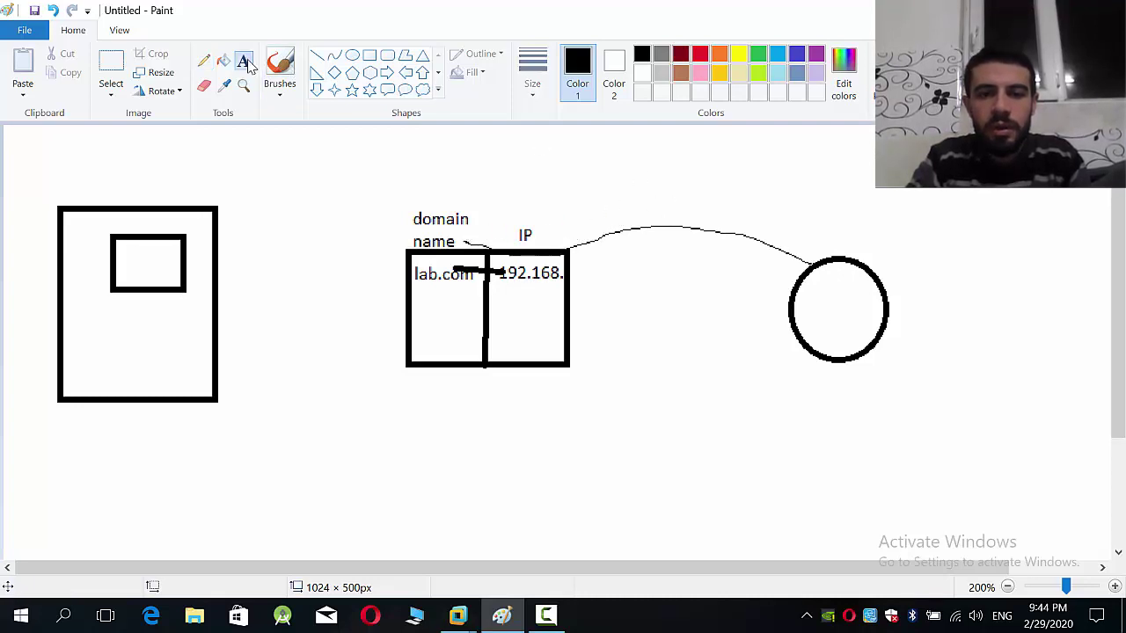
{"action": "left_click", "coordinate": [656, 198]}
{"action": "type", "text": "lab.com"}
- Continue the freehand path from the lab.com label through the table's IP heading to the large rectangle, and label it 192.168..
{"action": "left_click", "coordinate": [203, 61]}
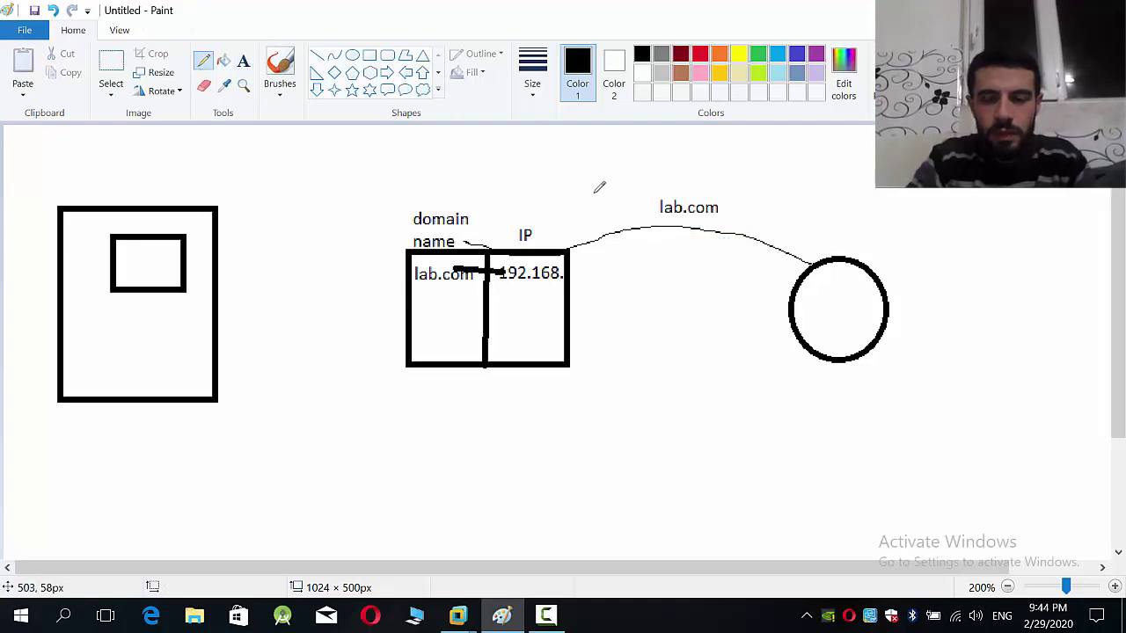
{"action": "mouse_move", "coordinate": [651, 217]}
{"action": "left_mouse_down"}
{"action": "mouse_move", "coordinate": [542, 246]}
{"action": "mouse_move", "coordinate": [550, 226]}
{"action": "mouse_move", "coordinate": [522, 259]}
{"action": "mouse_move", "coordinate": [522, 225]}
{"action": "mouse_move", "coordinate": [392, 187]}
{"action": "mouse_move", "coordinate": [304, 208]}
{"action": "mouse_move", "coordinate": [236, 257]}
{"action": "left_mouse_up"}
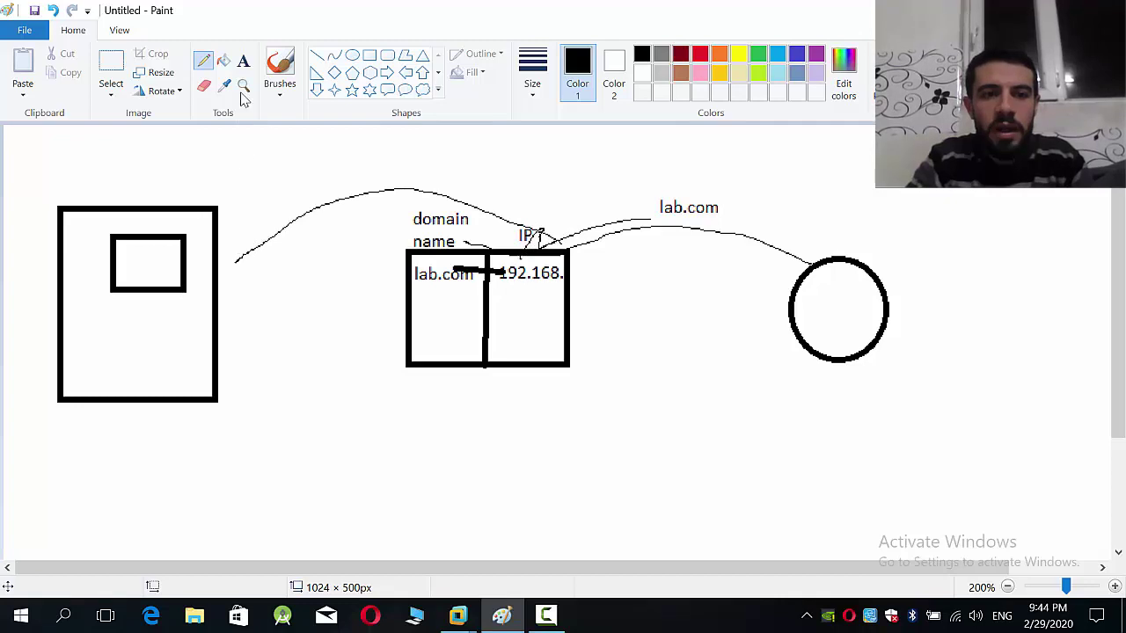
{"action": "left_click", "coordinate": [243, 60]}
{"action": "left_click", "coordinate": [308, 172]}
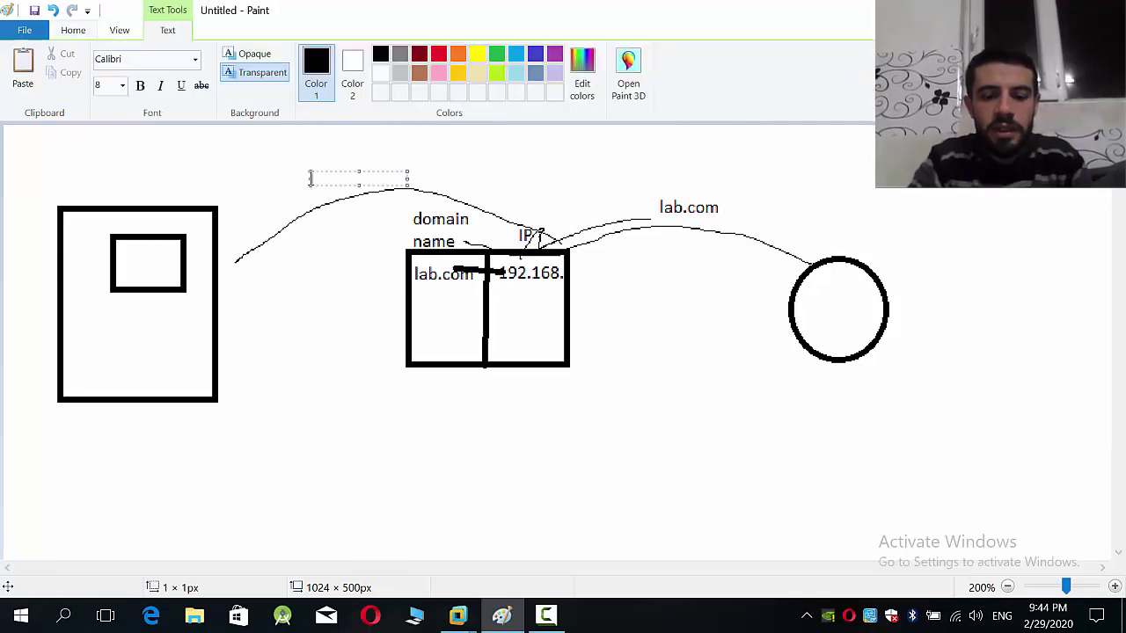
{"action": "type", "text": "192.168."}
{"action": "type", "text": "."}
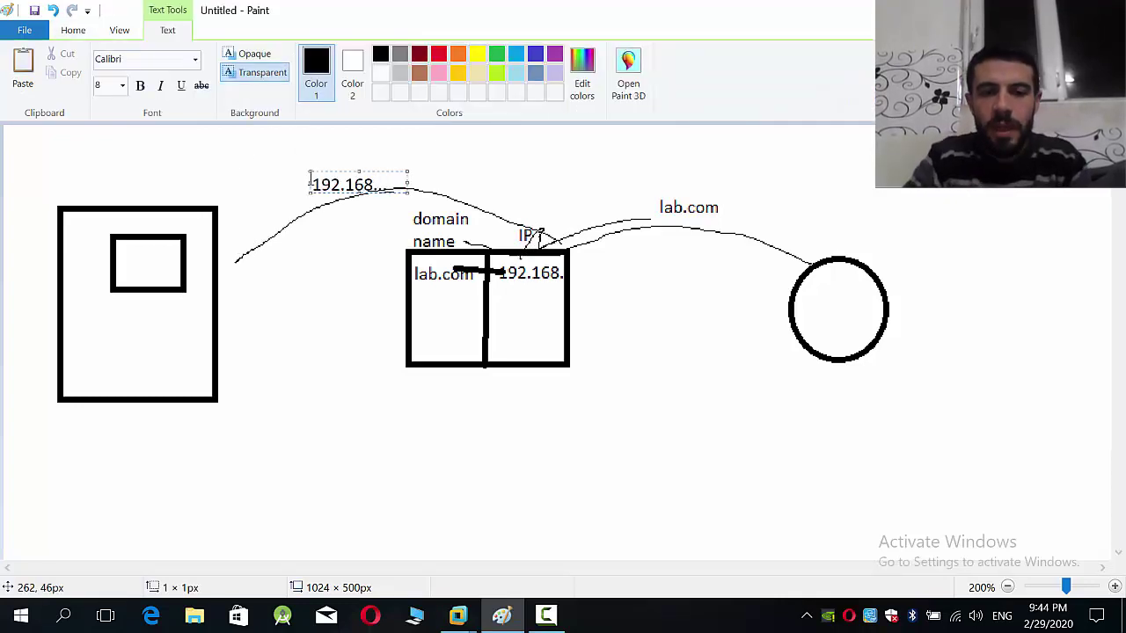
{"action": "scroll", "coordinate": [309, 179], "scroll_direction": "down", "scroll_amount": 1}
{"action": "scroll", "coordinate": [310, 178], "scroll_direction": "up", "scroll_amount": 1}
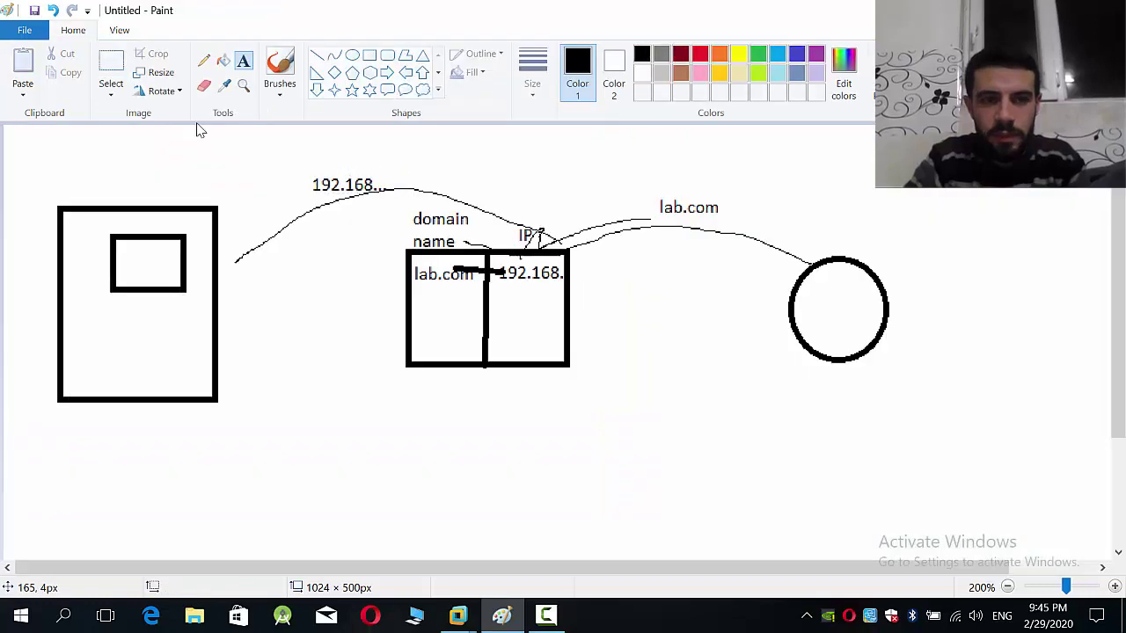
- Draw a lower freehand path from the circle through the table to the large rectangle, and sketch a small box inside that rectangle
{"action": "left_click", "coordinate": [203, 59]}
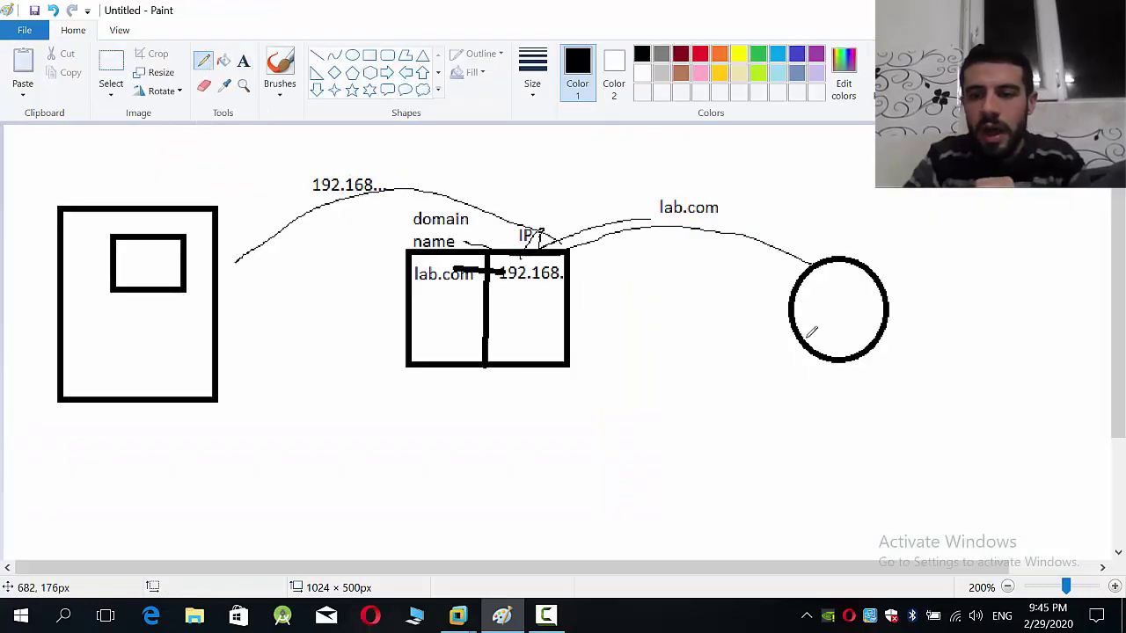
{"action": "mouse_move", "coordinate": [813, 343]}
{"action": "left_mouse_down"}
{"action": "mouse_move", "coordinate": [704, 364]}
{"action": "mouse_move", "coordinate": [636, 359]}
{"action": "mouse_move", "coordinate": [570, 334]}
{"action": "left_mouse_up"}
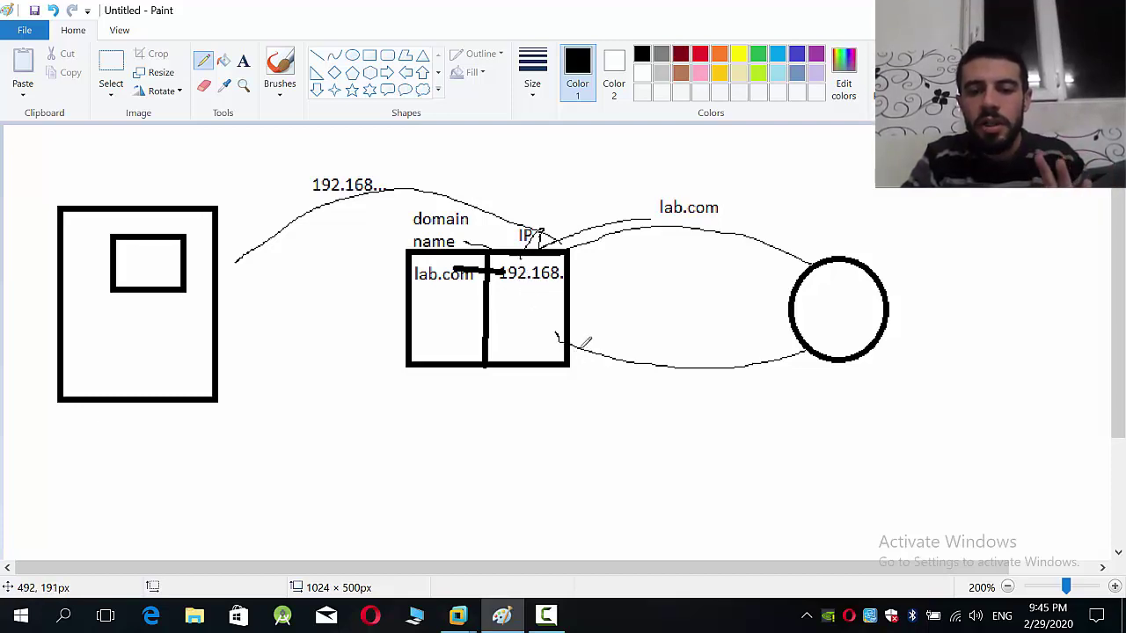
{"action": "mouse_move", "coordinate": [576, 356]}
{"action": "left_mouse_down"}
{"action": "mouse_move", "coordinate": [316, 440]}
{"action": "mouse_move", "coordinate": [220, 352]}
{"action": "mouse_move", "coordinate": [198, 293]}
{"action": "left_mouse_up"}
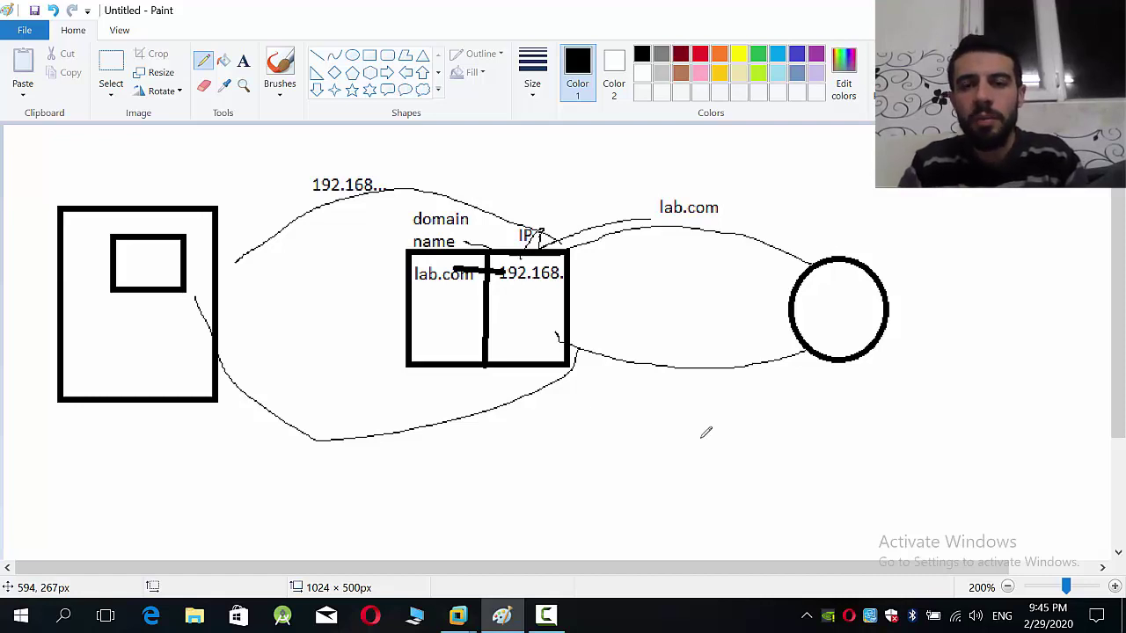
{"action": "left_click_drag", "start_coordinate": [145, 327], "coordinate": [187, 362]}
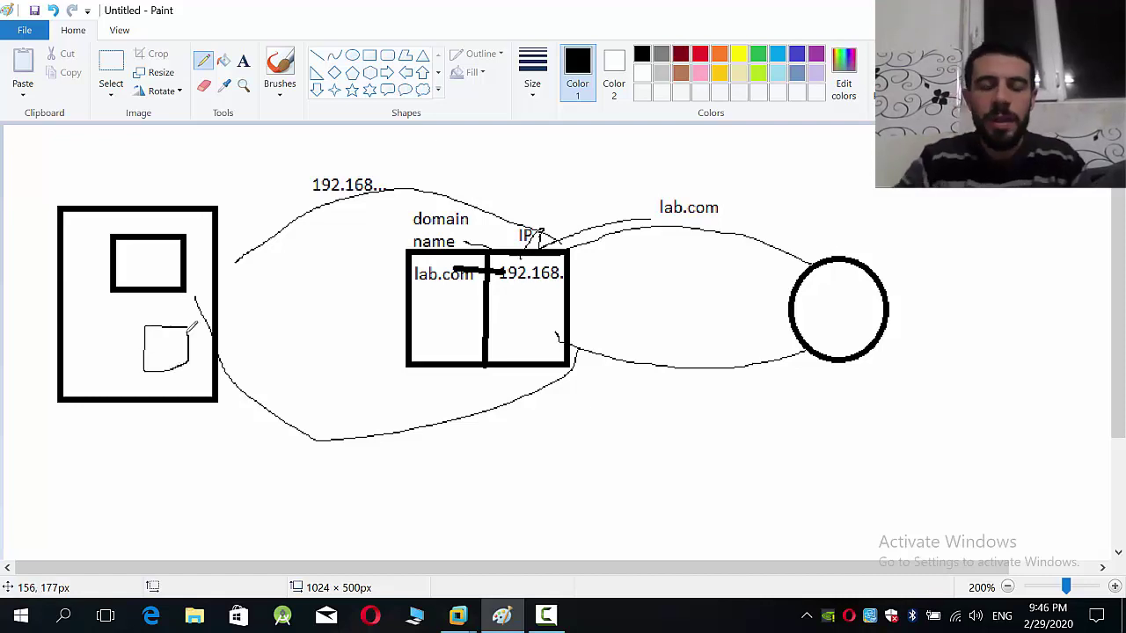
- Switch to the Windows Server 2019 virtual machine in VMware Workstation and dismiss Server Manager's Windows Admin Center notice
{"action": "mouse_move", "coordinate": [464, 615]}
{"action": "left_click", "coordinate": [431, 538]}
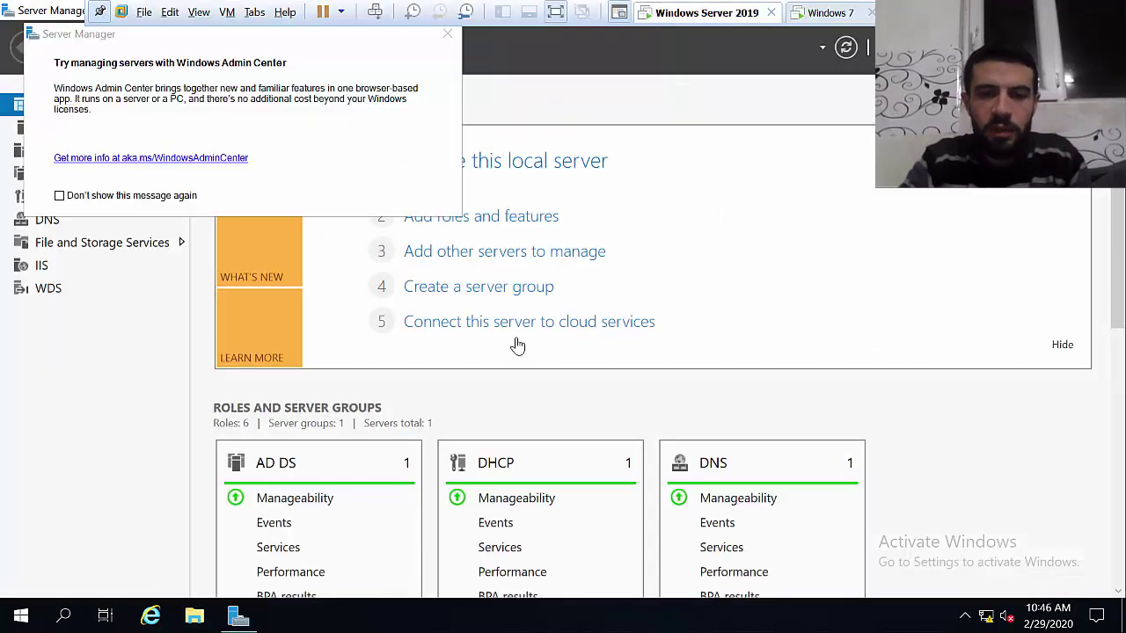
{"action": "left_click", "coordinate": [448, 39]}
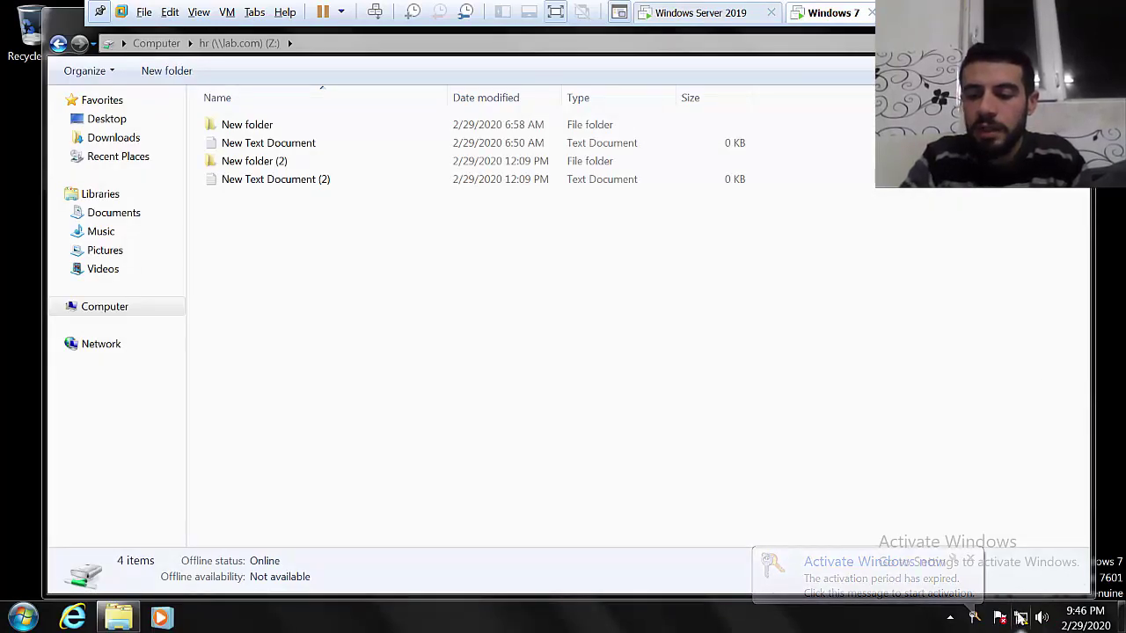
- In the Windows 7 virtual machine, open the Internet Protocol Version 4 (TCP/IPv4) properties of the Local Area Connection
{"action": "right_click", "coordinate": [1021, 619]}
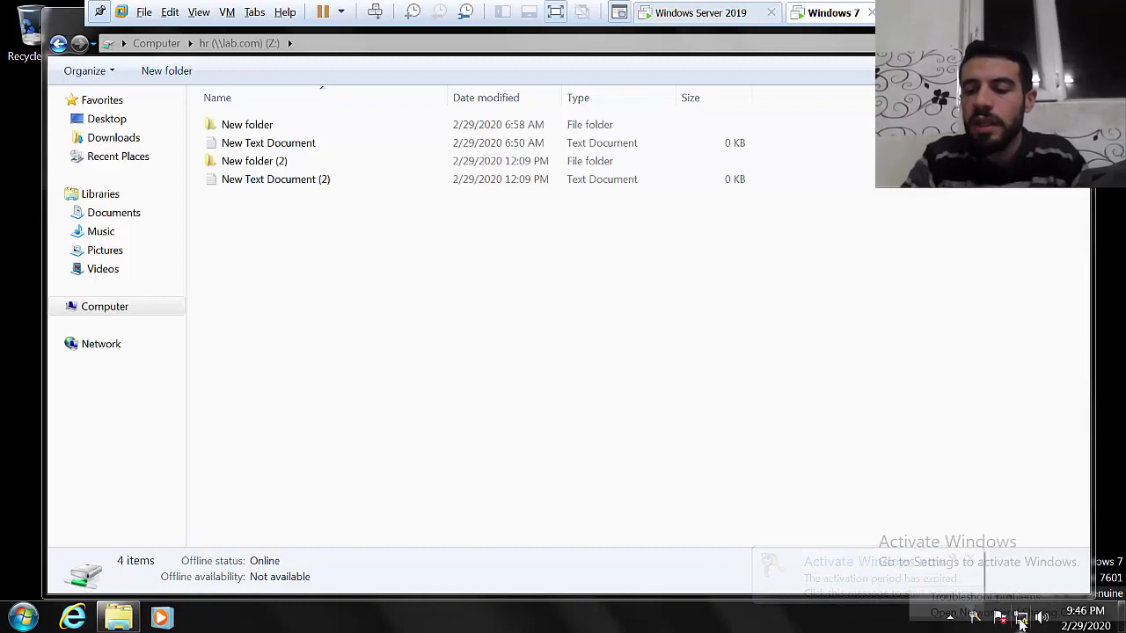
{"action": "left_click", "coordinate": [1020, 613]}
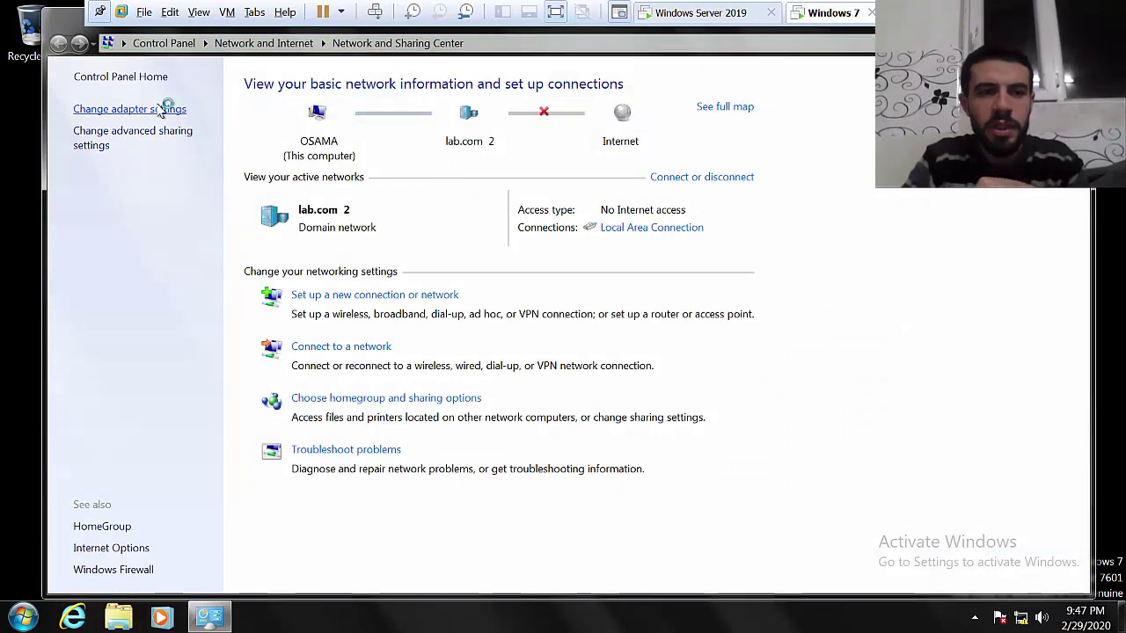
{"action": "left_click", "coordinate": [166, 109]}
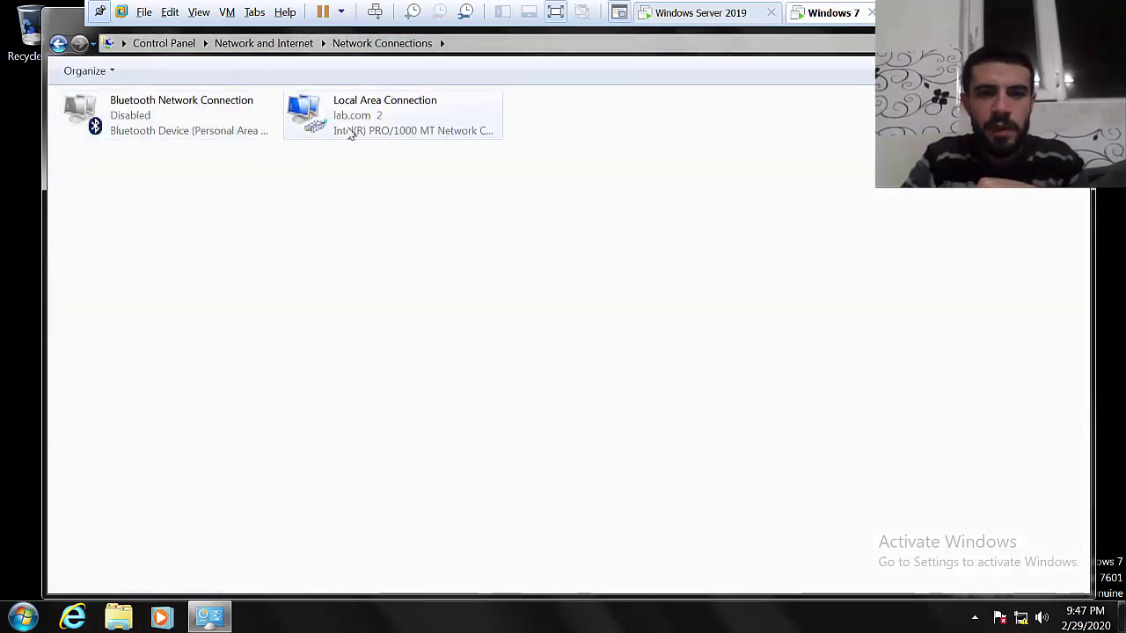
{"action": "left_click", "coordinate": [349, 137]}
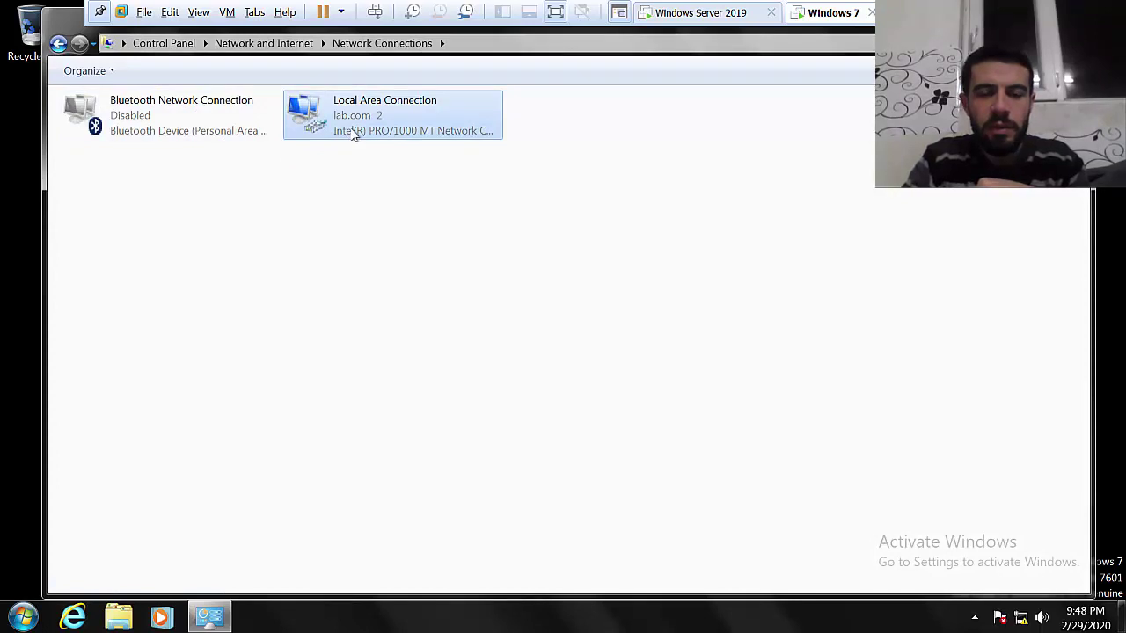
{"action": "double_click", "coordinate": [351, 134]}
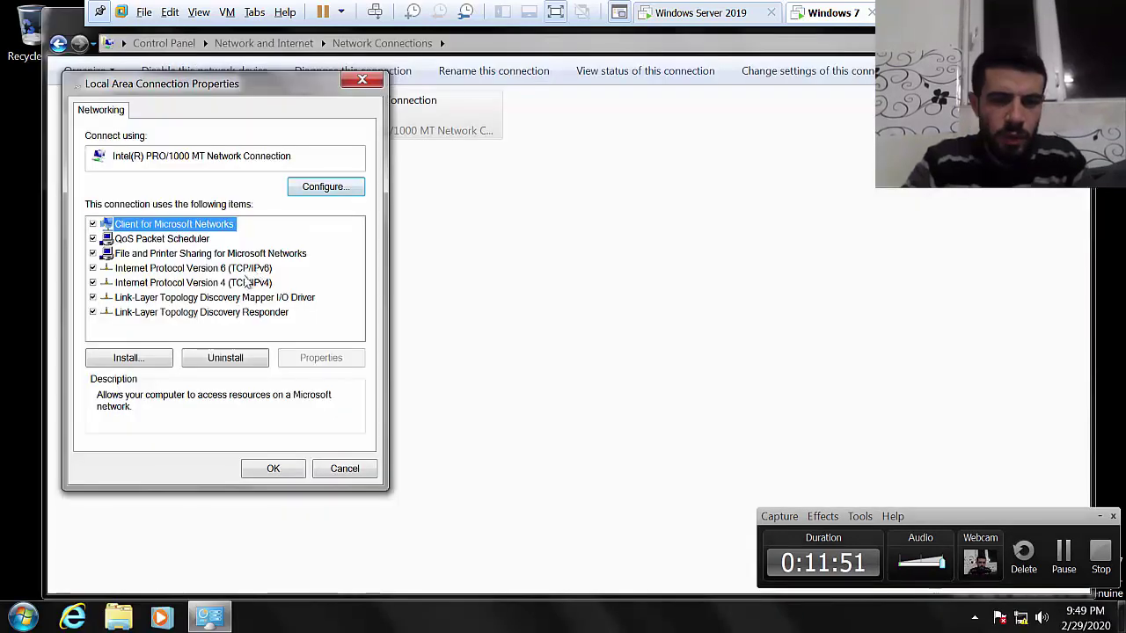
{"action": "left_click", "coordinate": [242, 282]}
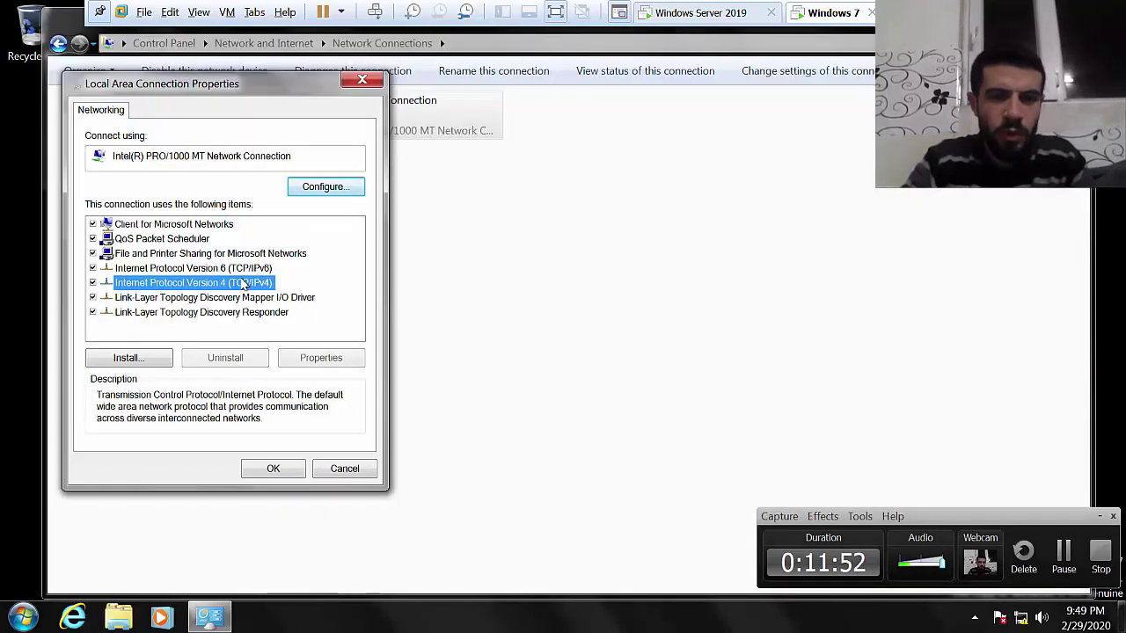
{"action": "double_click", "coordinate": [242, 283]}
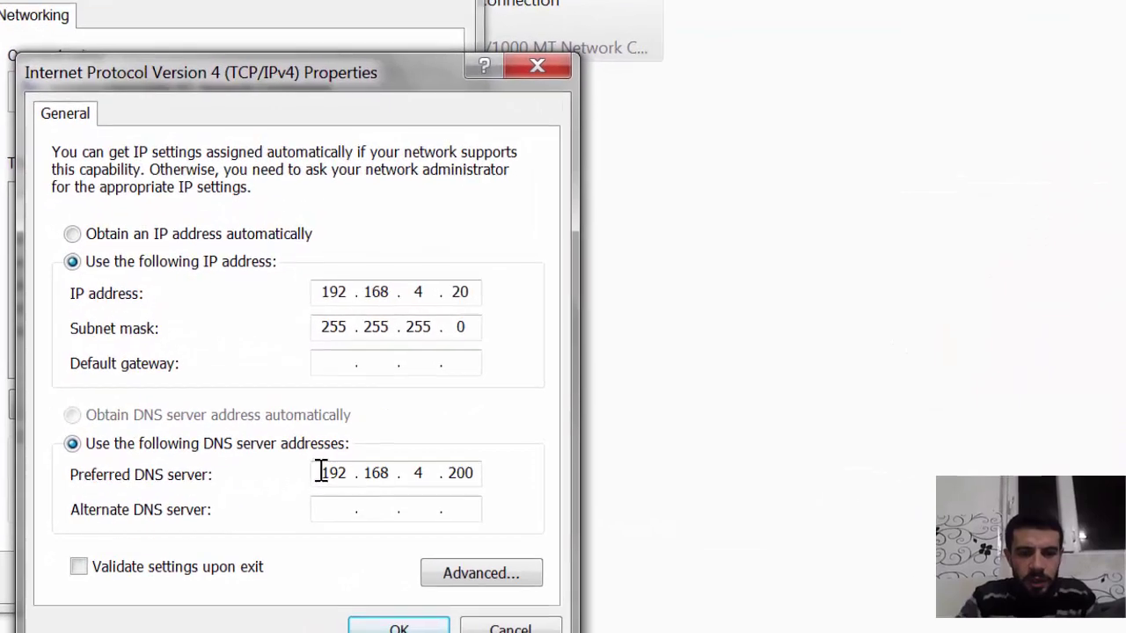
- Examine the client's preferred DNS server address and the Local Server details in the Windows Server 2019 machine's Server Manager
{"action": "left_click", "coordinate": [323, 473]}
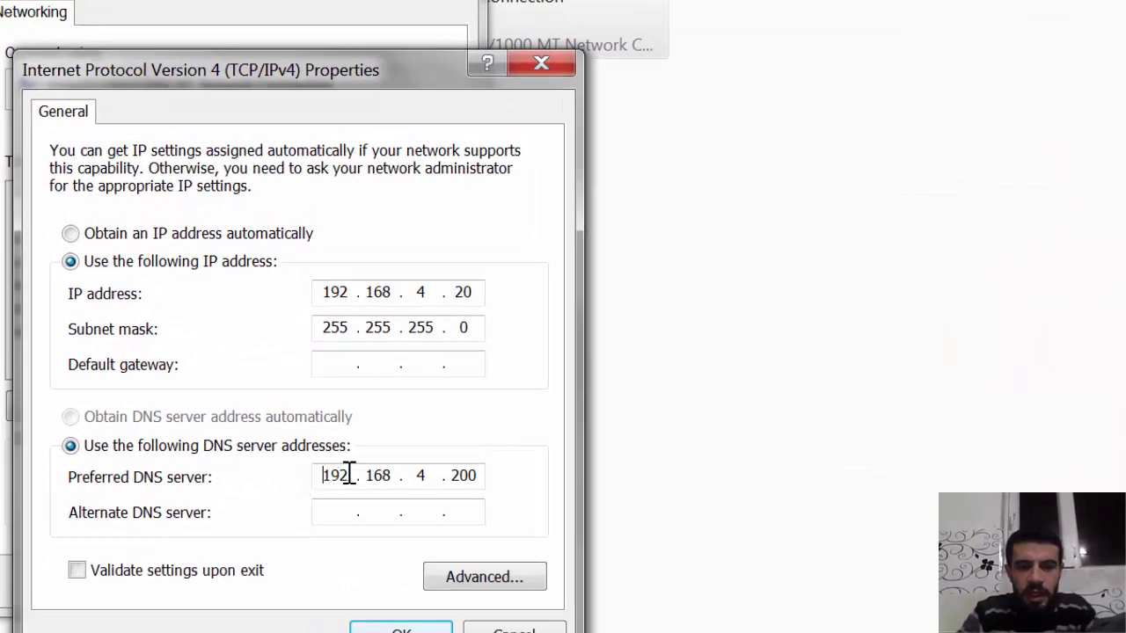
{"action": "double_click", "coordinate": [349, 475]}
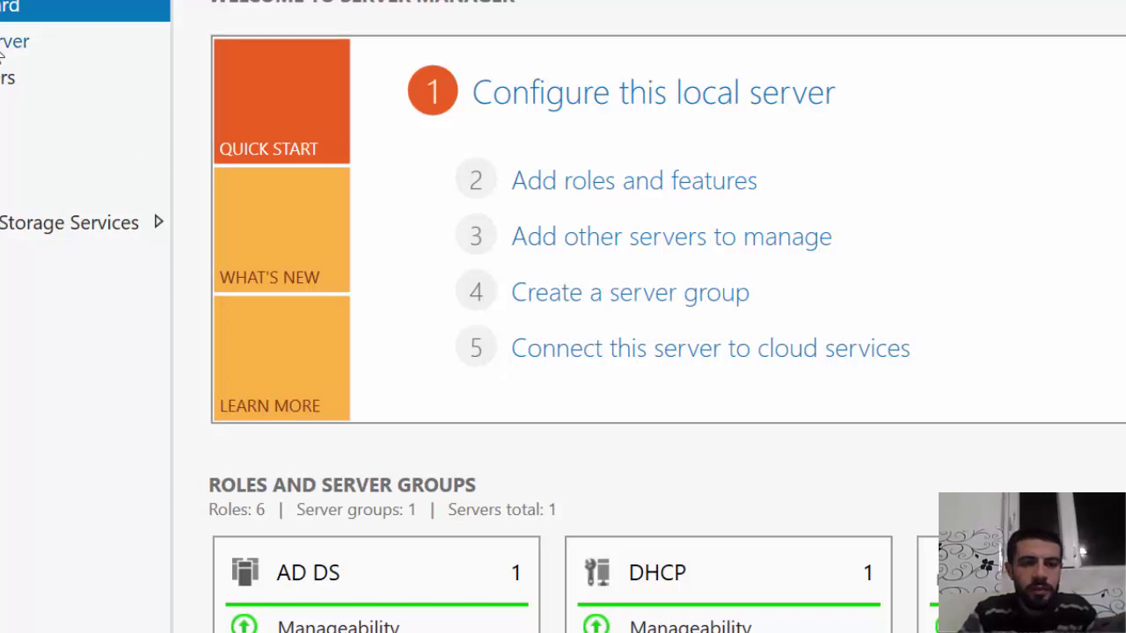
{"action": "left_click", "coordinate": [10, 44]}
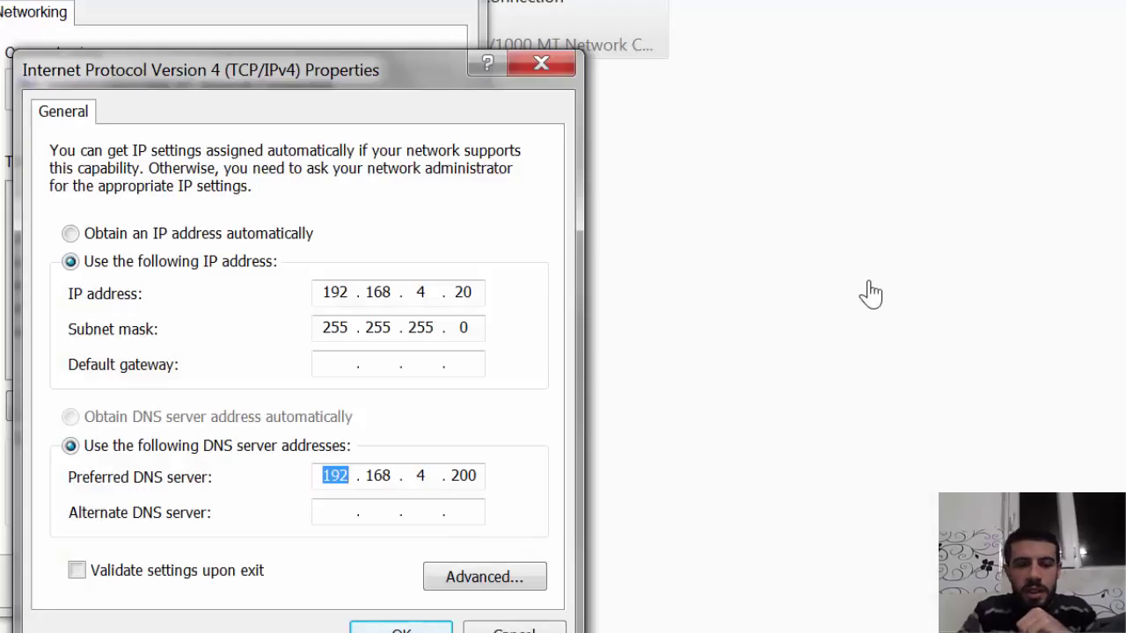
- Open a Command Prompt in the Windows 7 virtual machine
{"action": "key", "text": "super"}
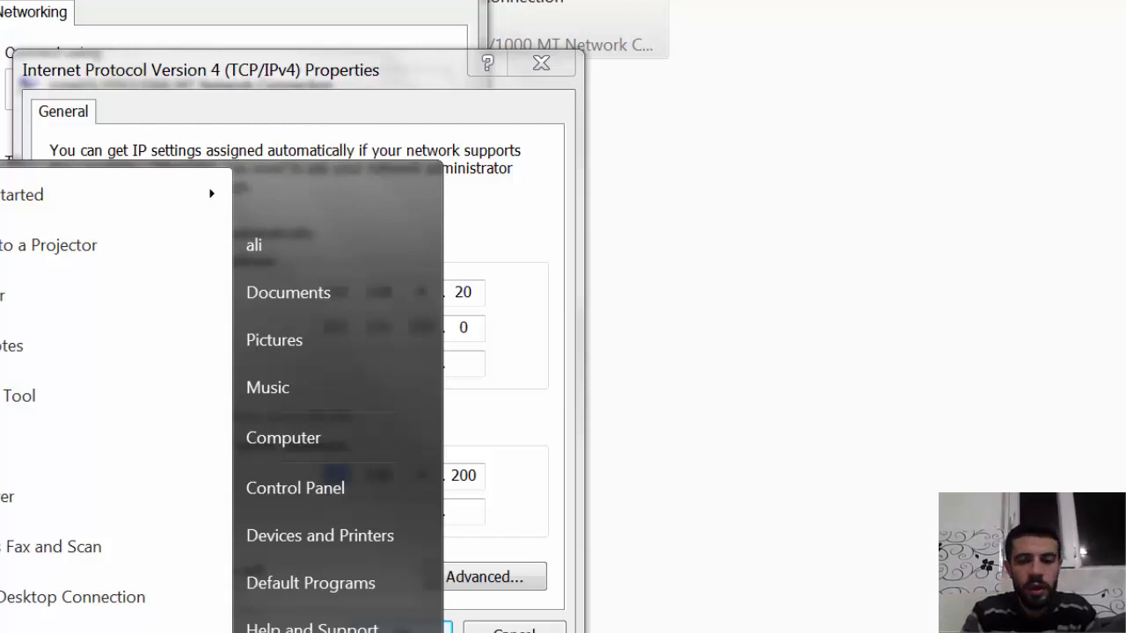
{"action": "type", "text": "cmd"}
{"action": "key", "text": "Return"}
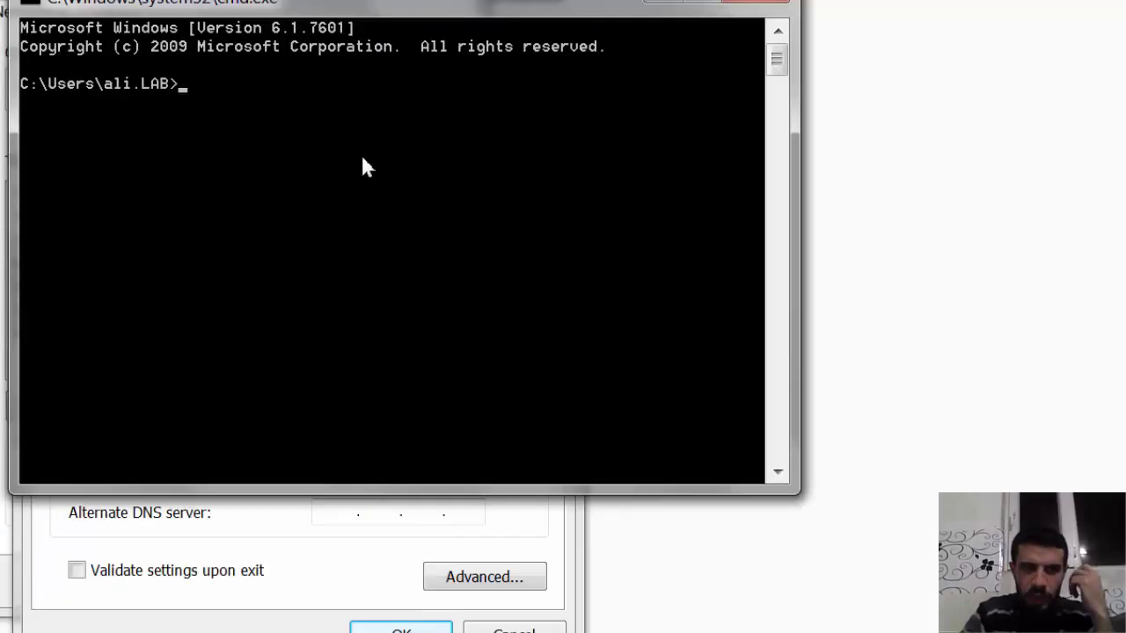
- Move the Command Prompt aside from the IPv4 properties and ping lab.com from the Windows 7 client
{"action": "left_click_drag", "start_coordinate": [391, 5], "coordinate": [903, 94]}
{"action": "type", "text": "pin"}
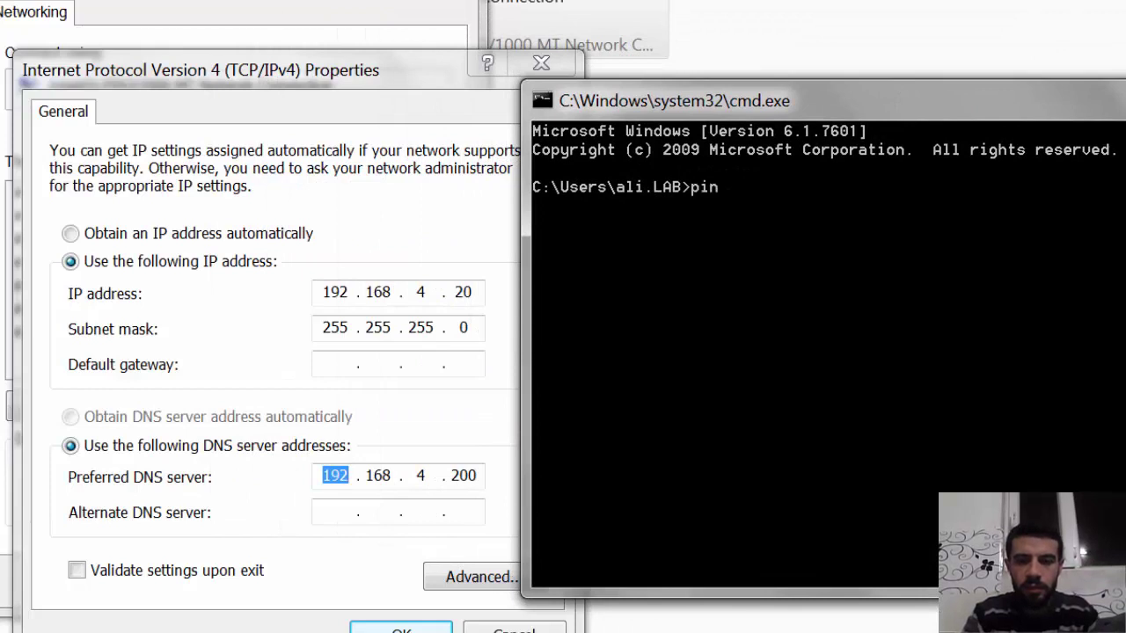
{"action": "type", "text": "g lab.com"}
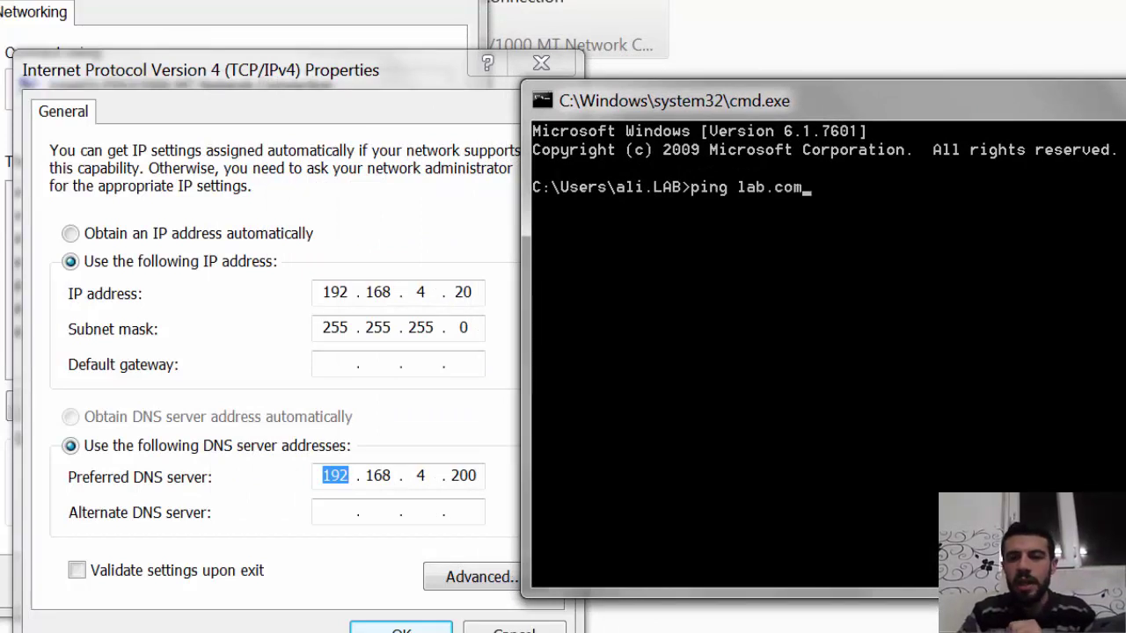
{"action": "left_click_drag", "start_coordinate": [908, 98], "coordinate": [1022, 96]}
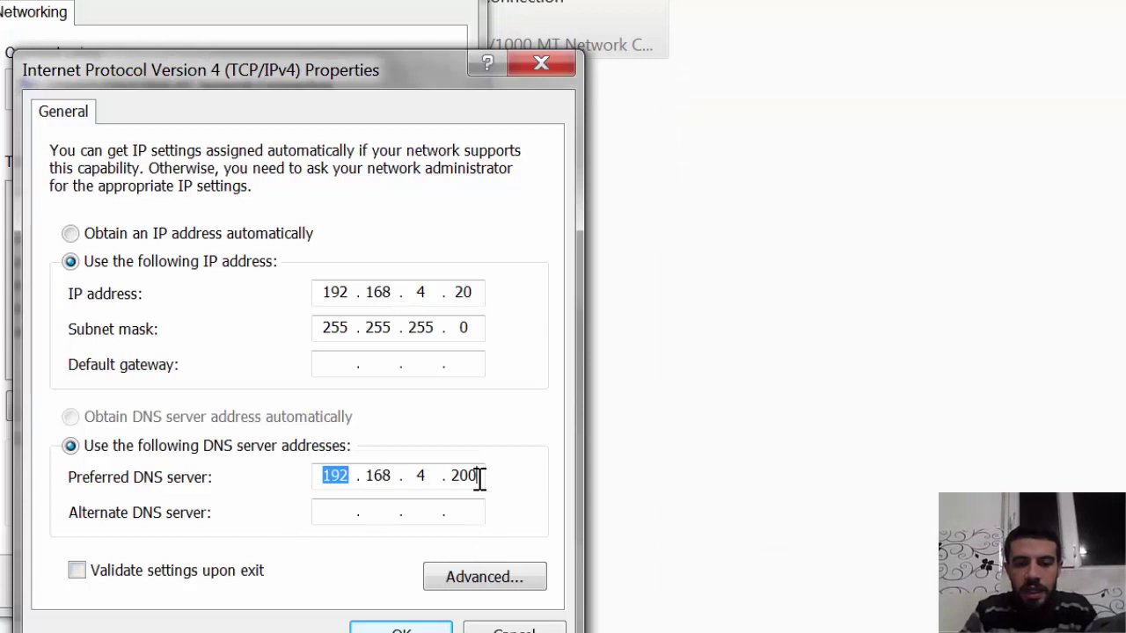
{"action": "double_click", "coordinate": [466, 475]}
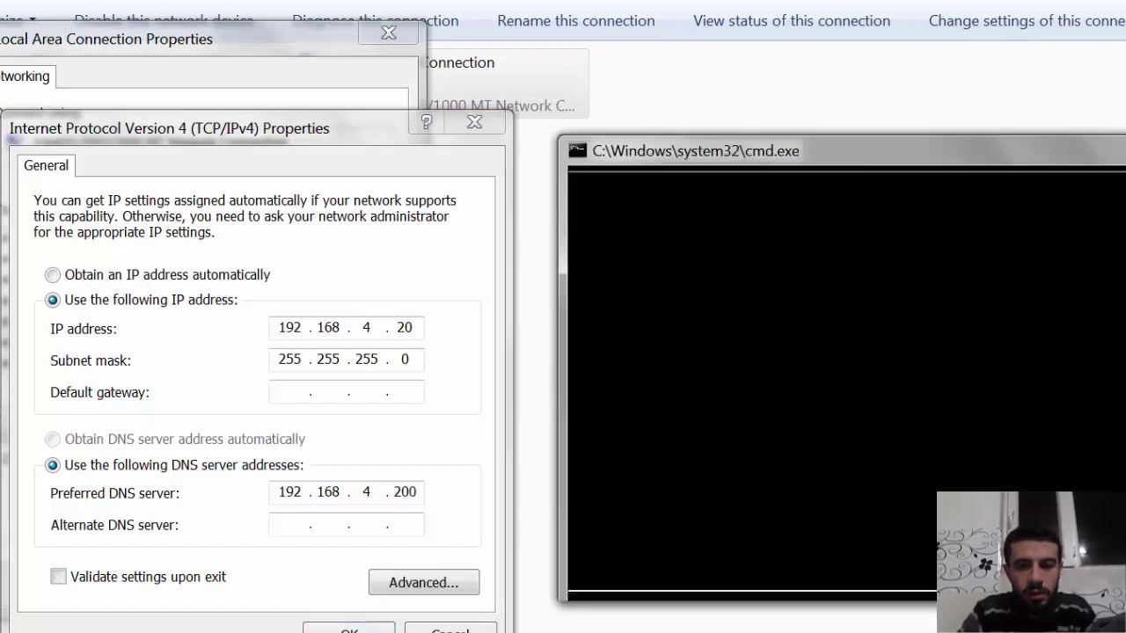
{"action": "type", "text": "ping lab.com"}
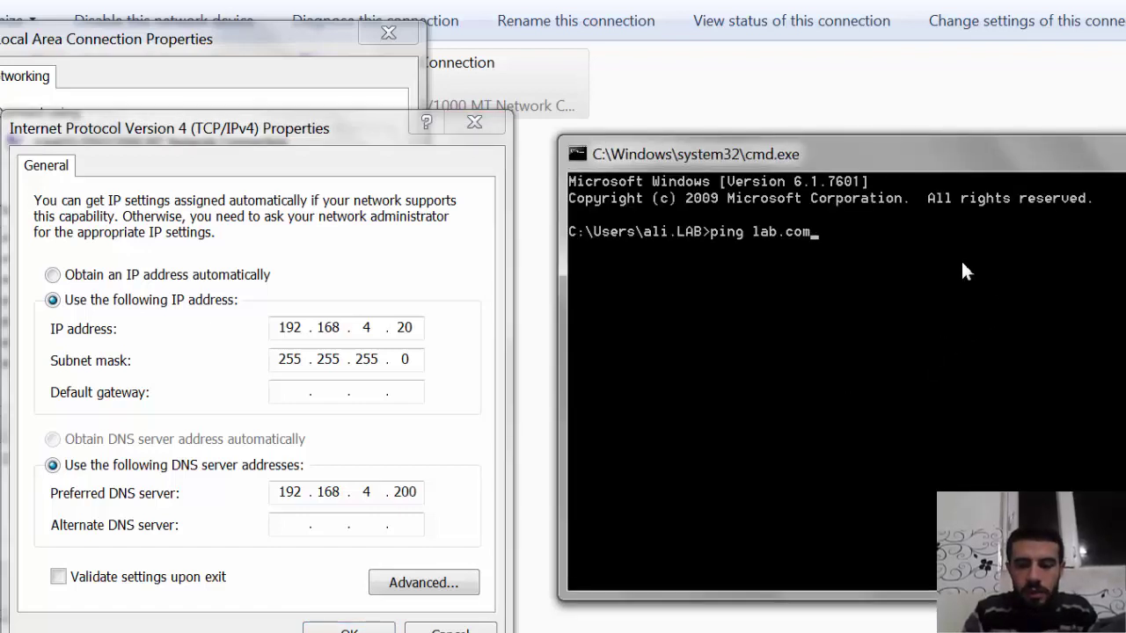
{"action": "key", "text": "Return"}
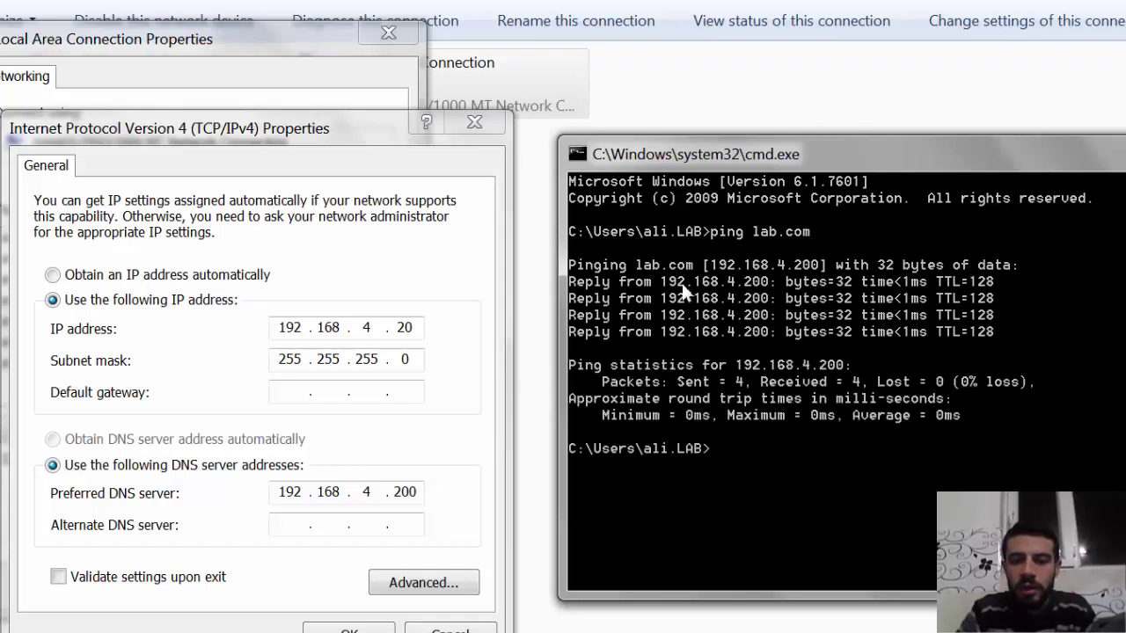
- Clear the preferred DNS server address in the Windows 7 client's IPv4 properties and confirm the change
{"action": "left_click", "coordinate": [420, 491]}
{"action": "key", "text": "BackSpace"}
{"action": "key", "text": "BackSpace"}
{"action": "key", "text": "BackSpace"}
{"action": "key", "text": "BackSpace"}
{"action": "key", "text": "BackSpace"}
{"action": "key", "text": "BackSpace"}
{"action": "key", "text": "BackSpace"}
{"action": "key", "text": "BackSpace"}
{"action": "key", "text": "BackSpace"}
{"action": "key", "text": "BackSpace"}
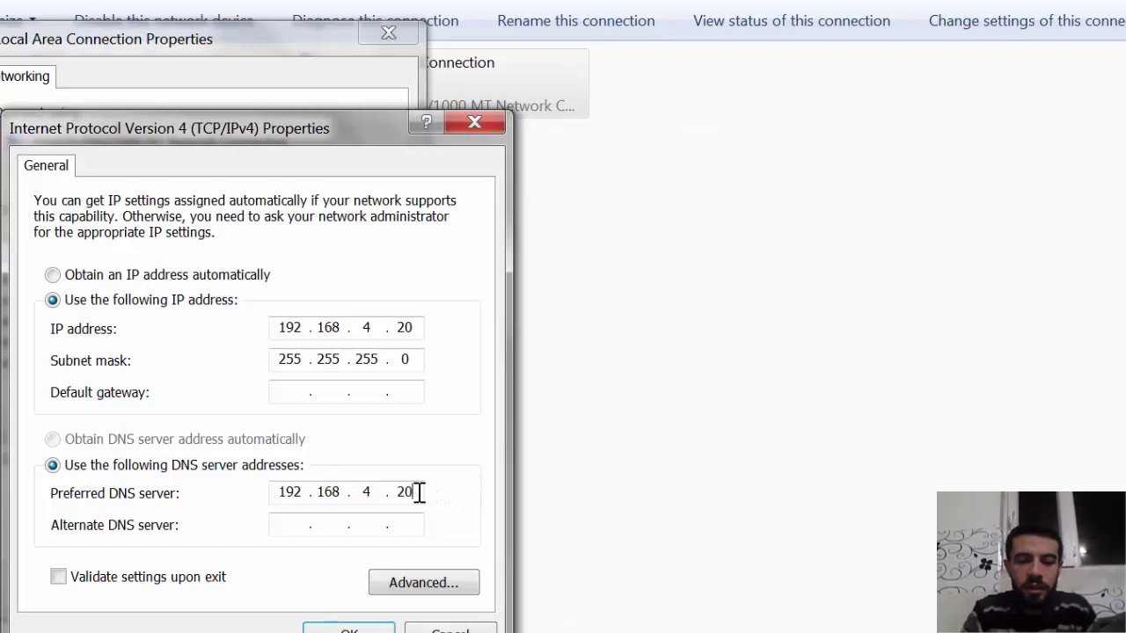
{"action": "left_click", "coordinate": [350, 626]}
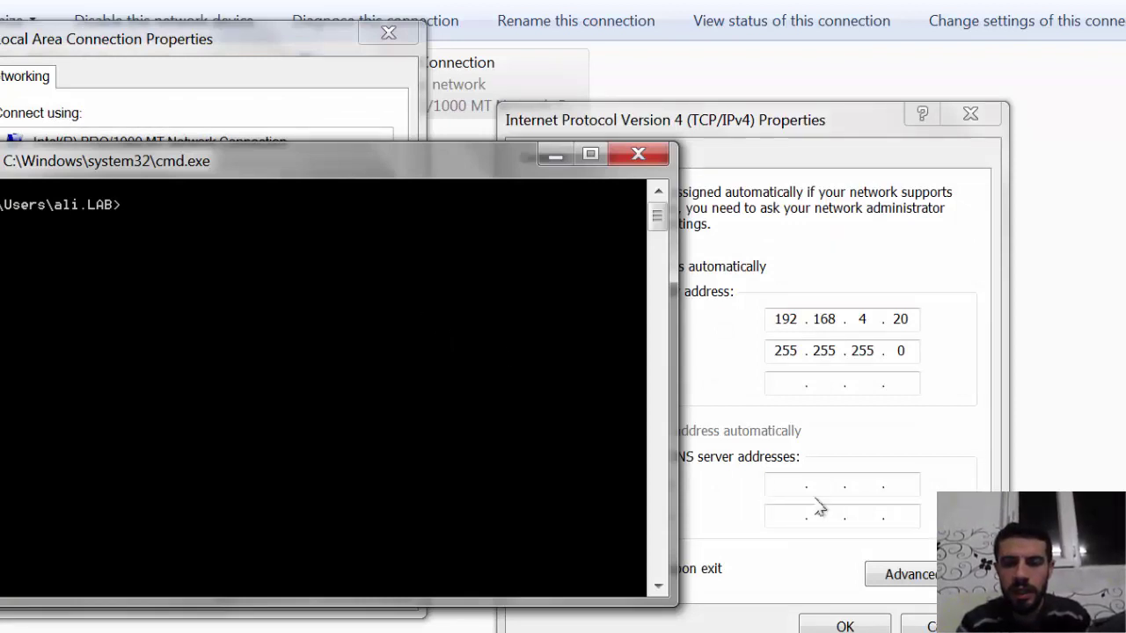
- Arrange the Command Prompt and IPv4 properties windows side by side and ping lab.com with no DNS server set
{"action": "left_click_drag", "start_coordinate": [431, 151], "coordinate": [351, 151]}
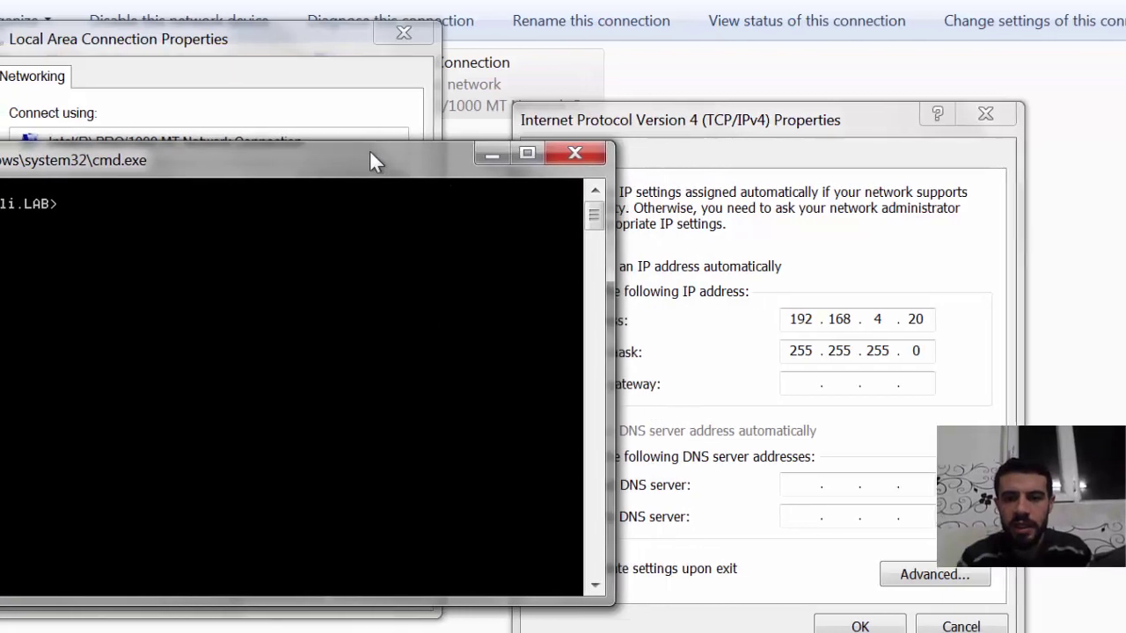
{"action": "left_click_drag", "start_coordinate": [735, 112], "coordinate": [980, 128]}
{"action": "key", "text": "alt+Tab"}
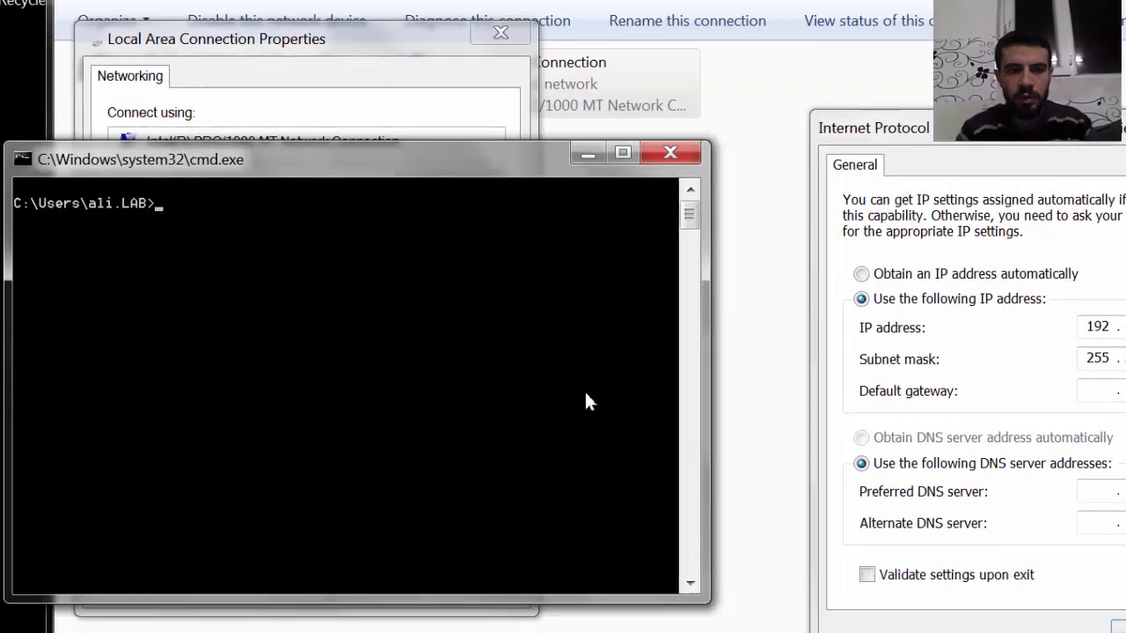
{"action": "type", "text": "ping "}
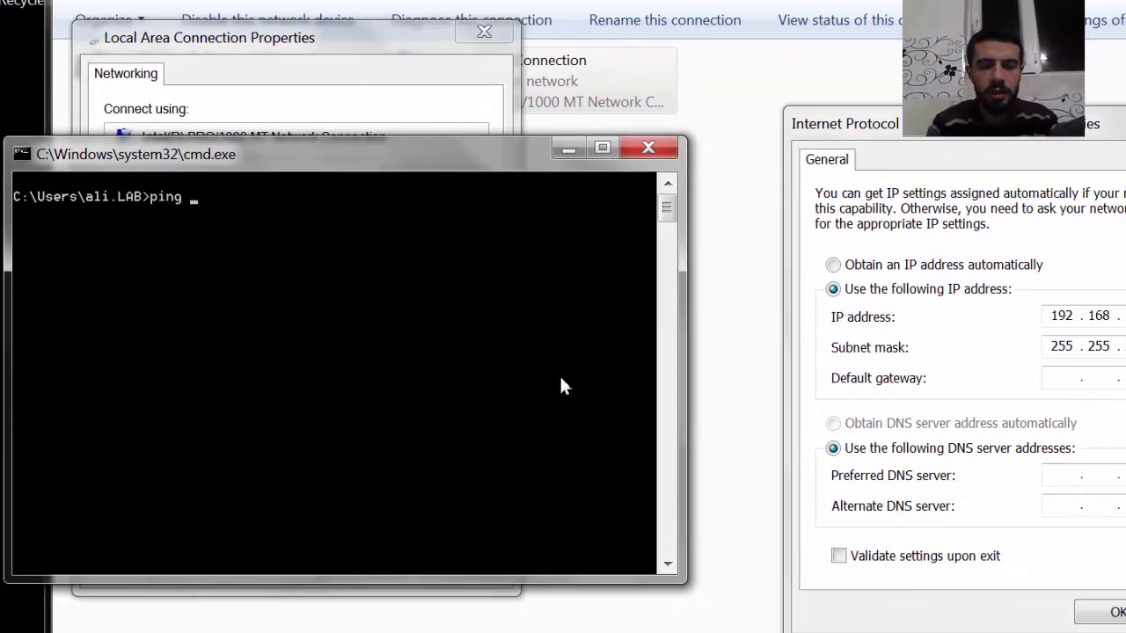
{"action": "type", "text": "lab.com"}
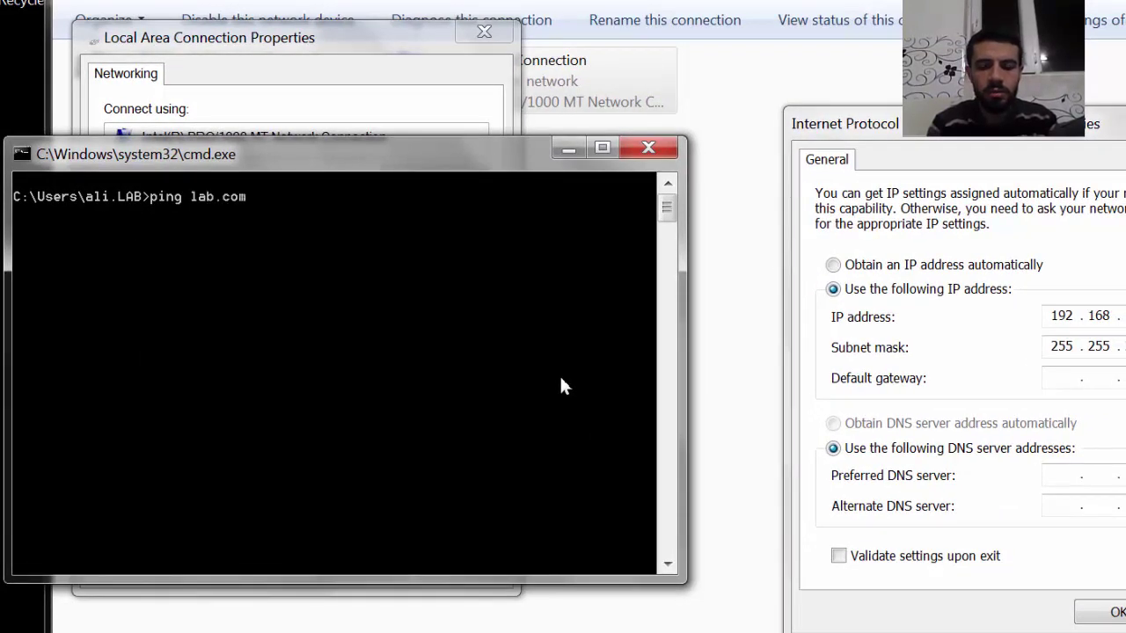
{"action": "key", "text": "Return"}
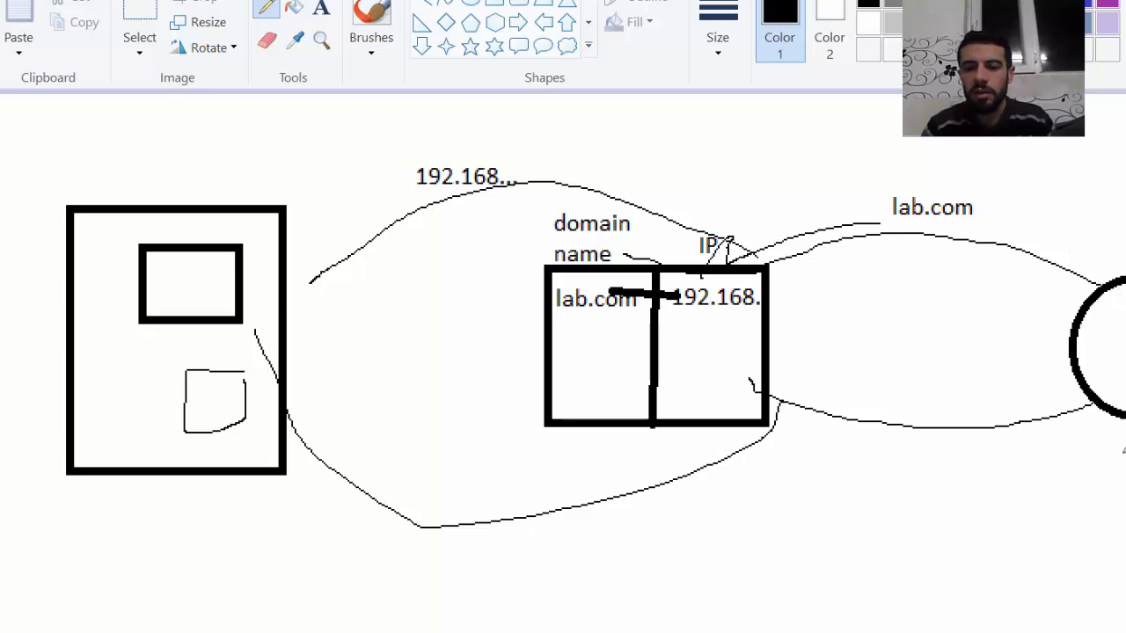
- In the Paint diagram, sketch a freehand path from the client circle to the DNS table, and return to the Windows 7 virtual machine
{"action": "mouse_move", "coordinate": [1123, 450]}
{"action": "left_mouse_down"}
{"action": "mouse_move", "coordinate": [992, 495]}
{"action": "mouse_move", "coordinate": [802, 513]}
{"action": "mouse_move", "coordinate": [731, 407]}
{"action": "mouse_move", "coordinate": [750, 380]}
{"action": "mouse_move", "coordinate": [752, 453]}
{"action": "mouse_move", "coordinate": [708, 528]}
{"action": "left_mouse_up"}
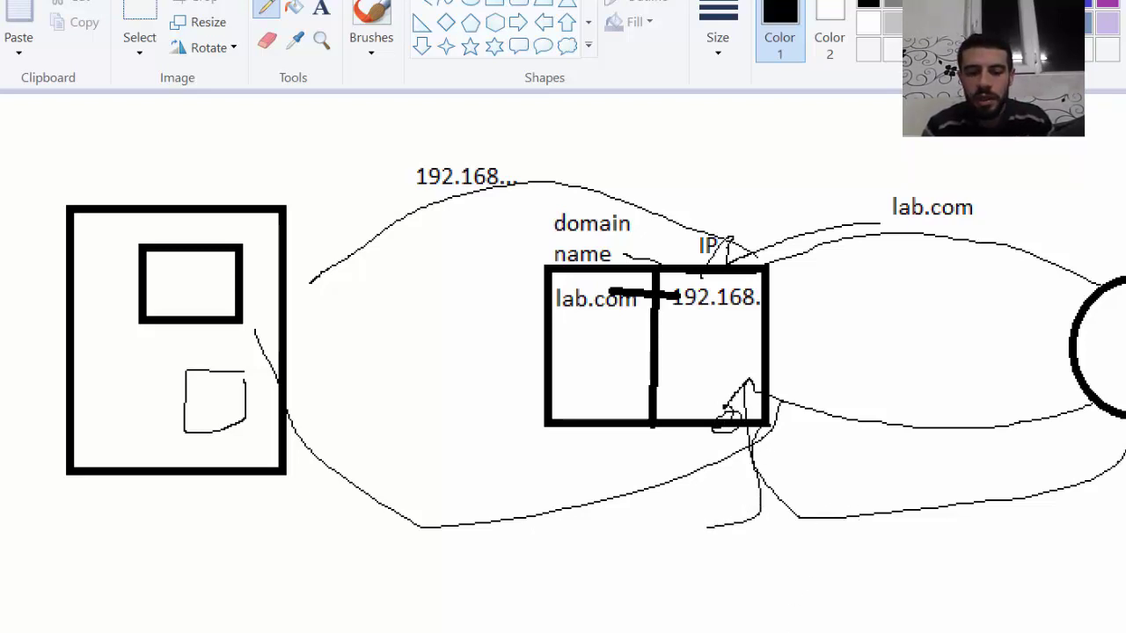
{"action": "mouse_move", "coordinate": [616, 632]}
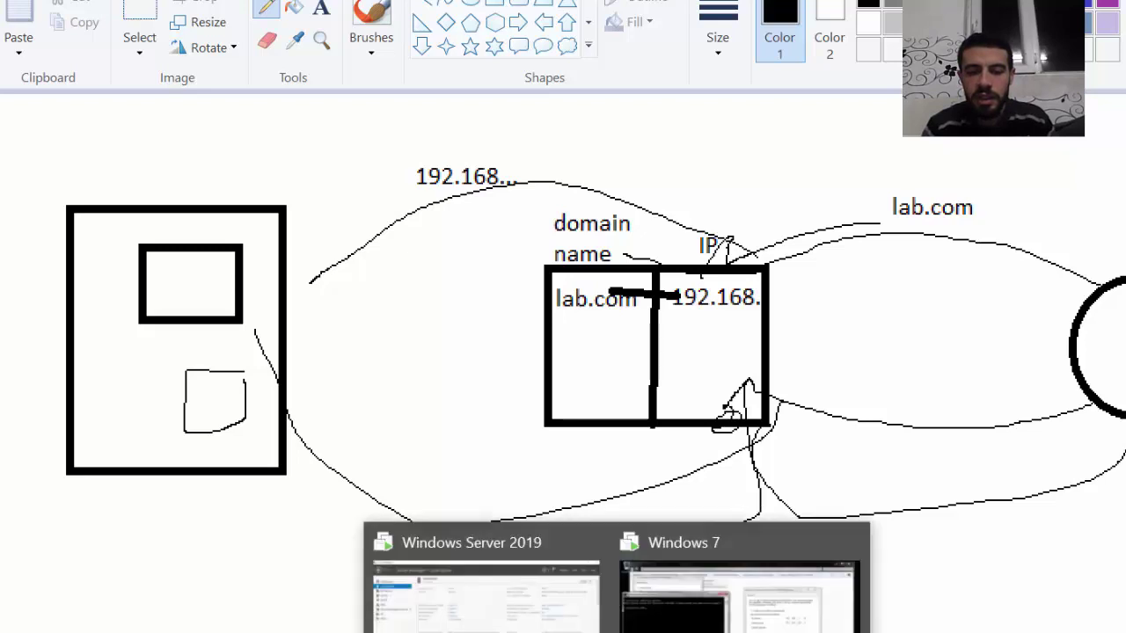
{"action": "left_click", "coordinate": [738, 585]}
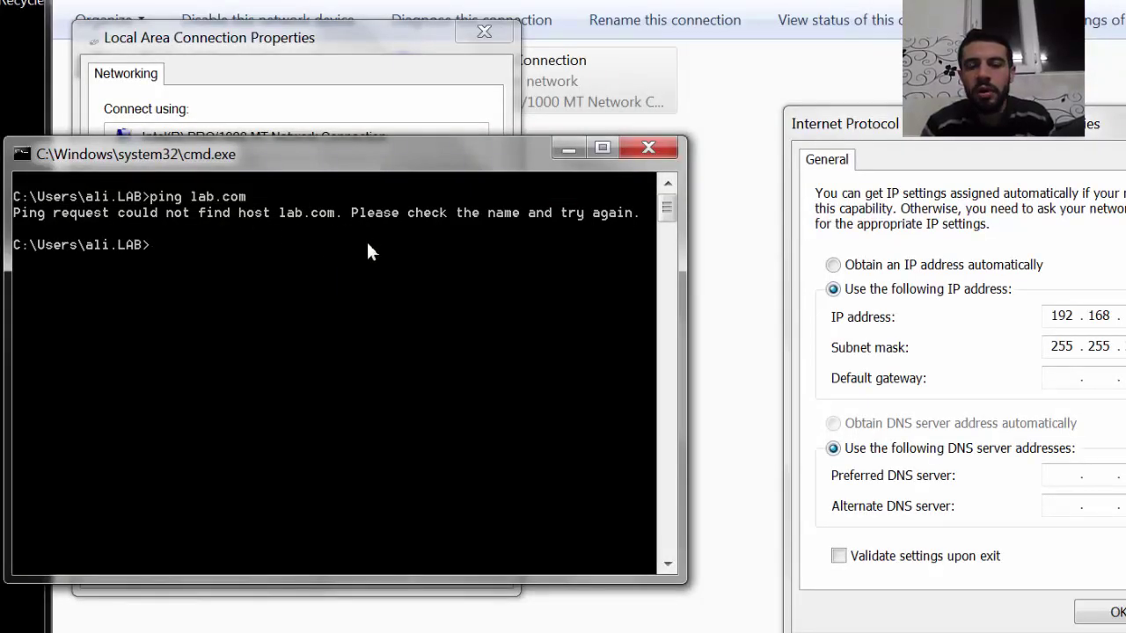
- Ping the server's IP address 192.168.4.200 from the Windows 7 Command Prompt
{"action": "left_click", "coordinate": [1070, 482]}
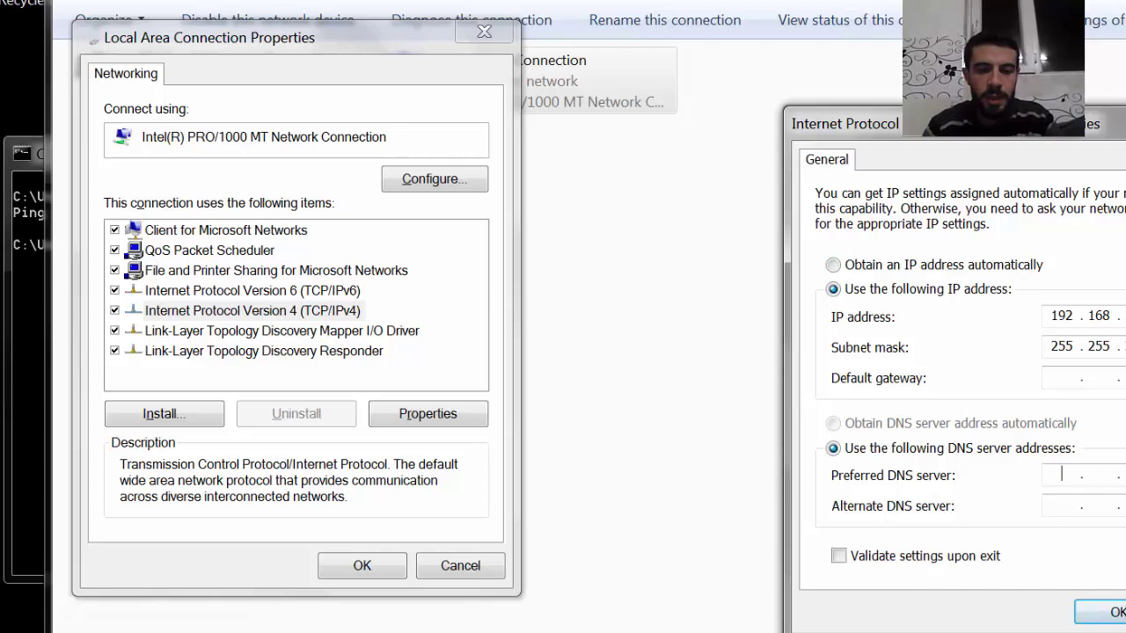
{"action": "key", "text": "alt+Tab"}
{"action": "type", "text": "p"}
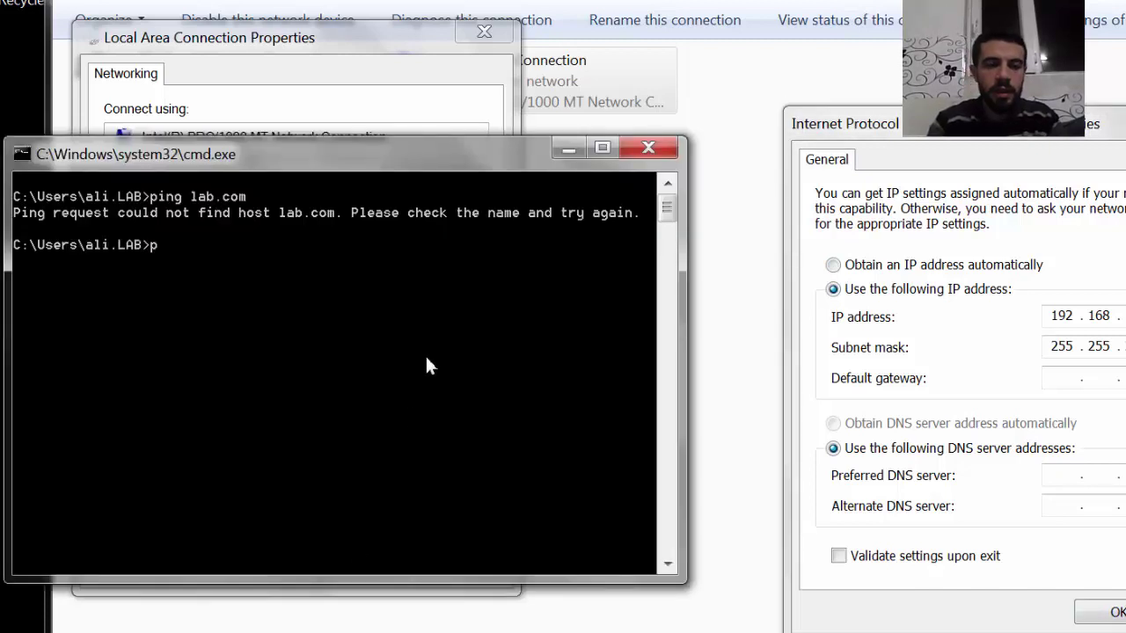
{"action": "type", "text": "ing 19"}
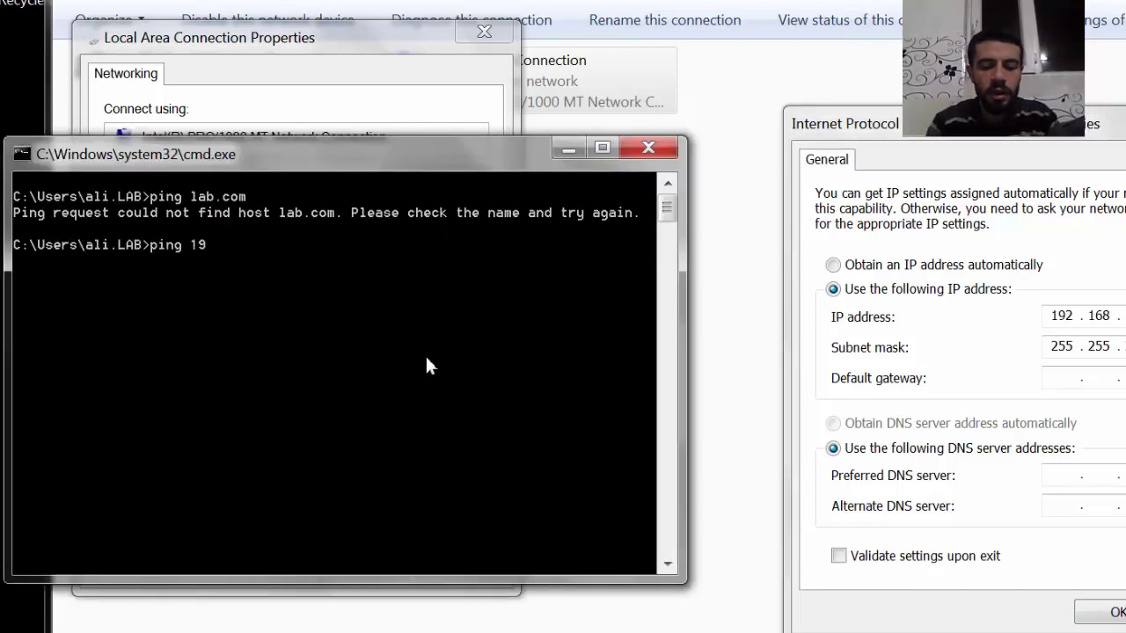
{"action": "type", "text": "2.168.4"}
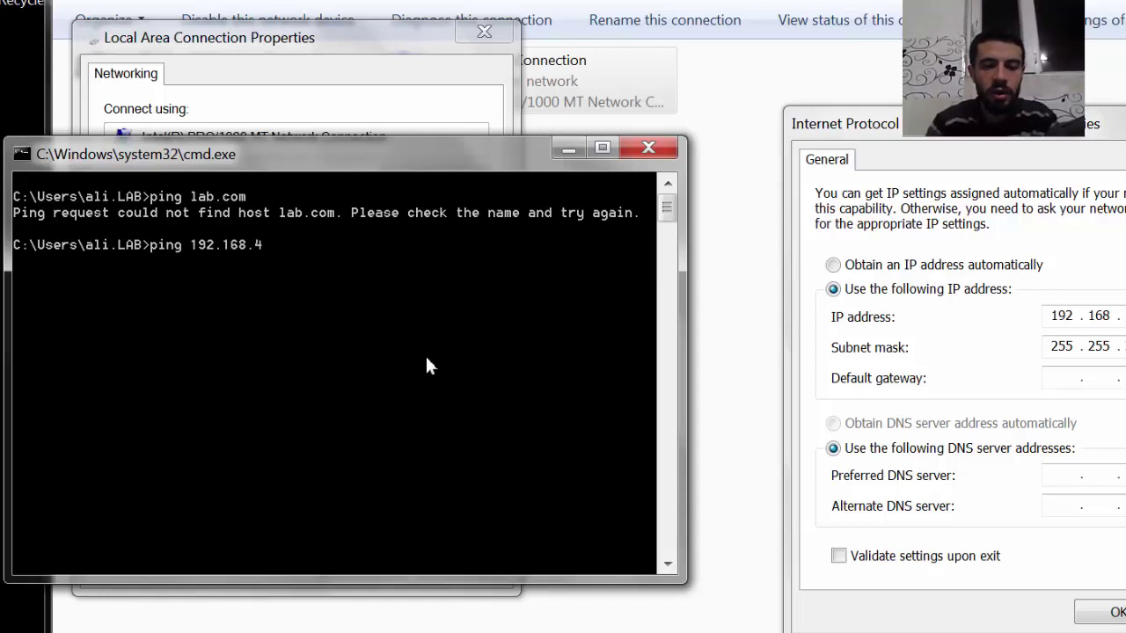
{"action": "type", "text": ".200"}
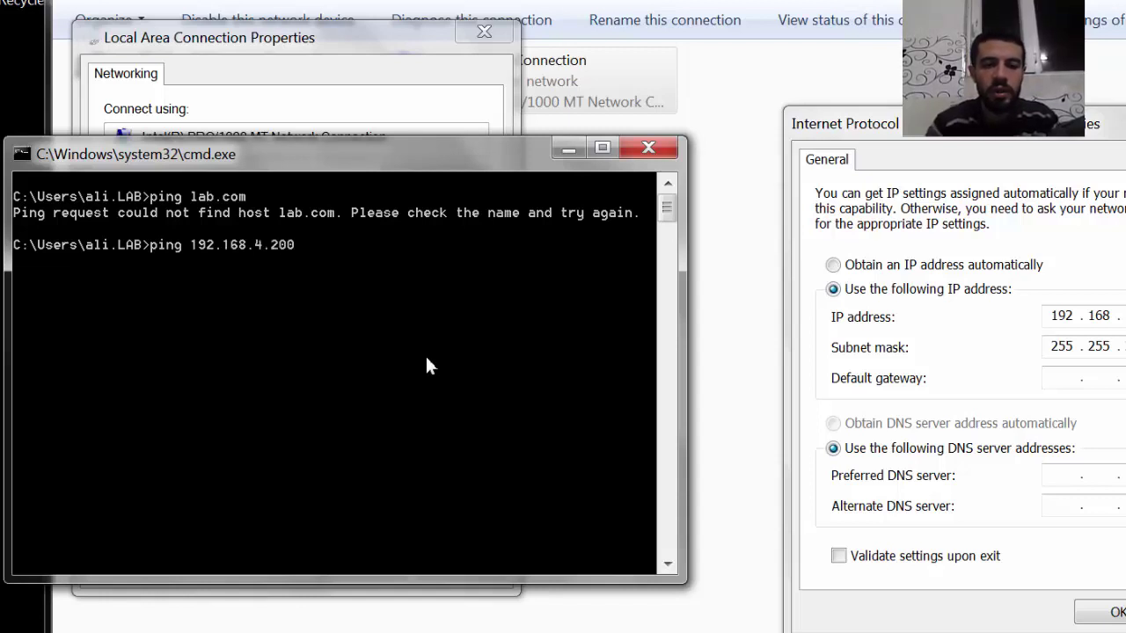
{"action": "key", "text": "Return"}
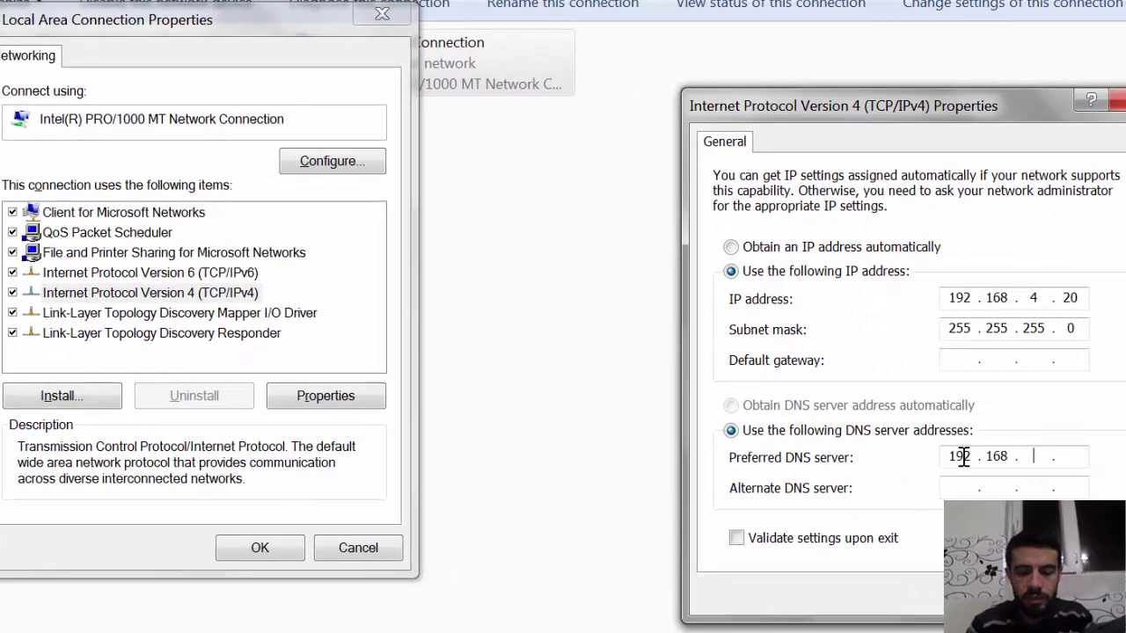
- Set the preferred DNS server to 192.168.4.200 and confirm the Local Area Connection properties
{"action": "type", "text": "4.200"}
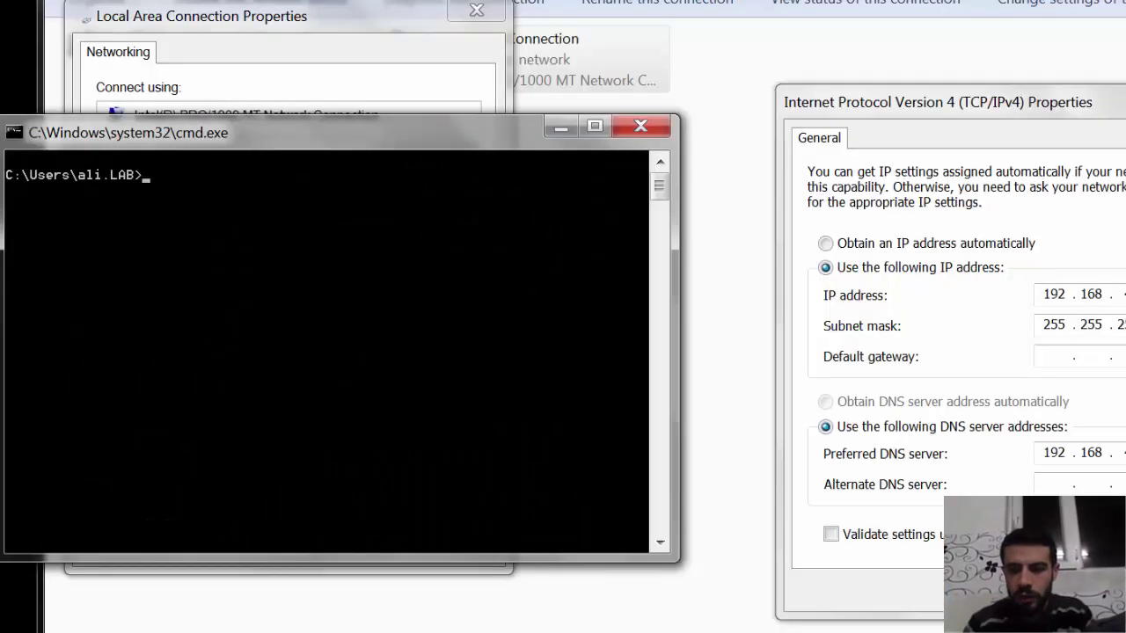
{"action": "left_click", "coordinate": [125, 215]}
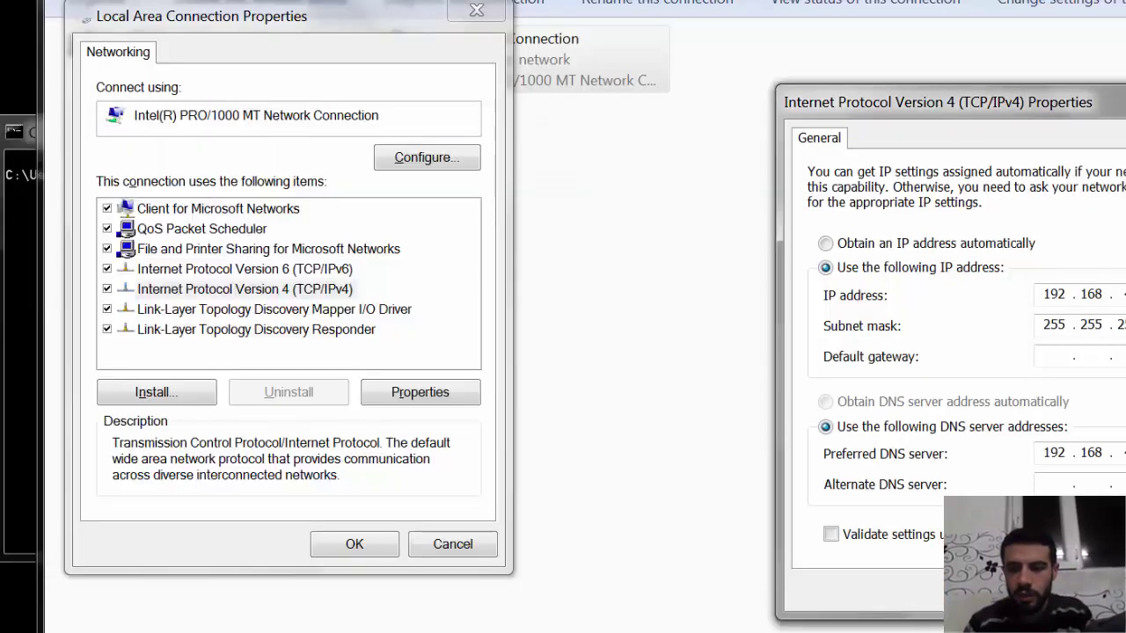
{"action": "left_click", "coordinate": [374, 544]}
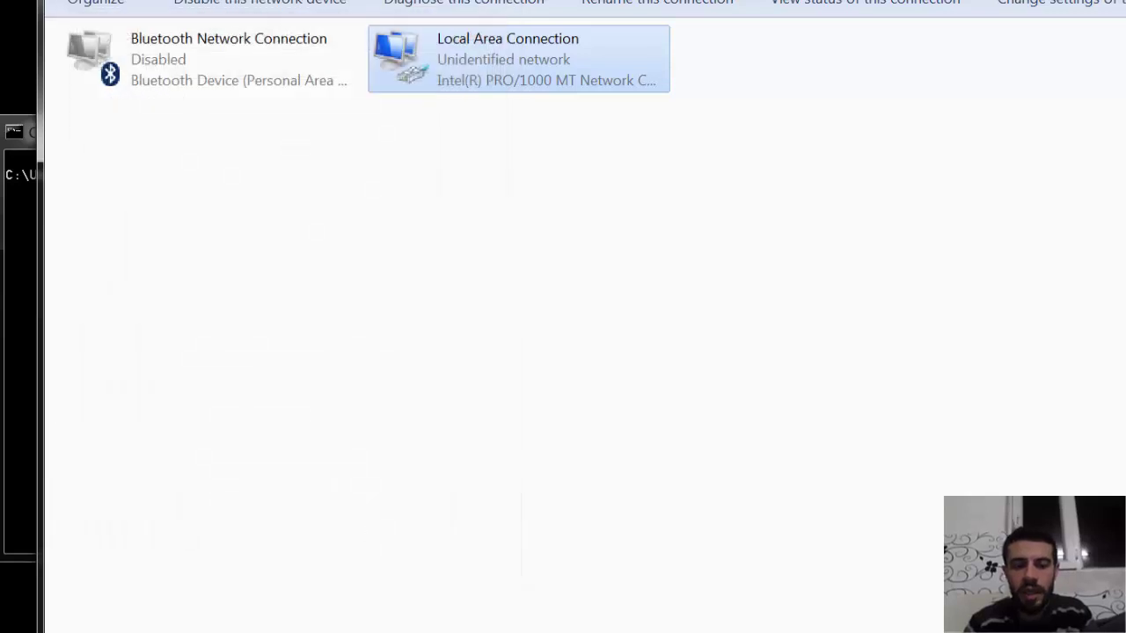
- Ping lab.com again from the Command Prompt with the preferred DNS server restored
{"action": "key", "text": "alt+Tab"}
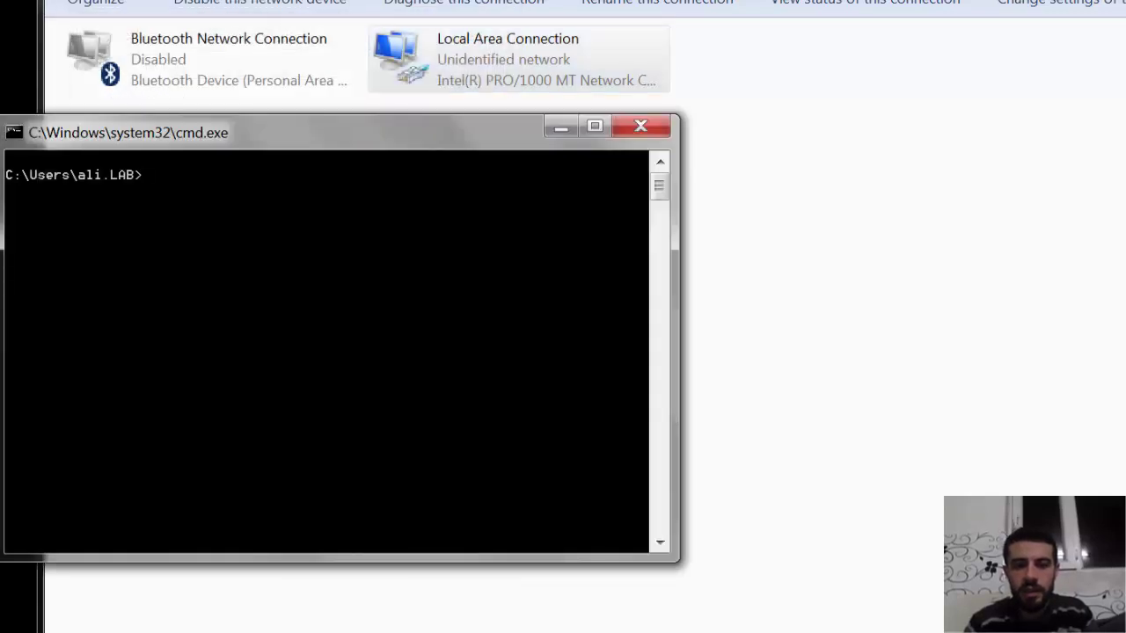
{"action": "type", "text": "ping lab.com"}
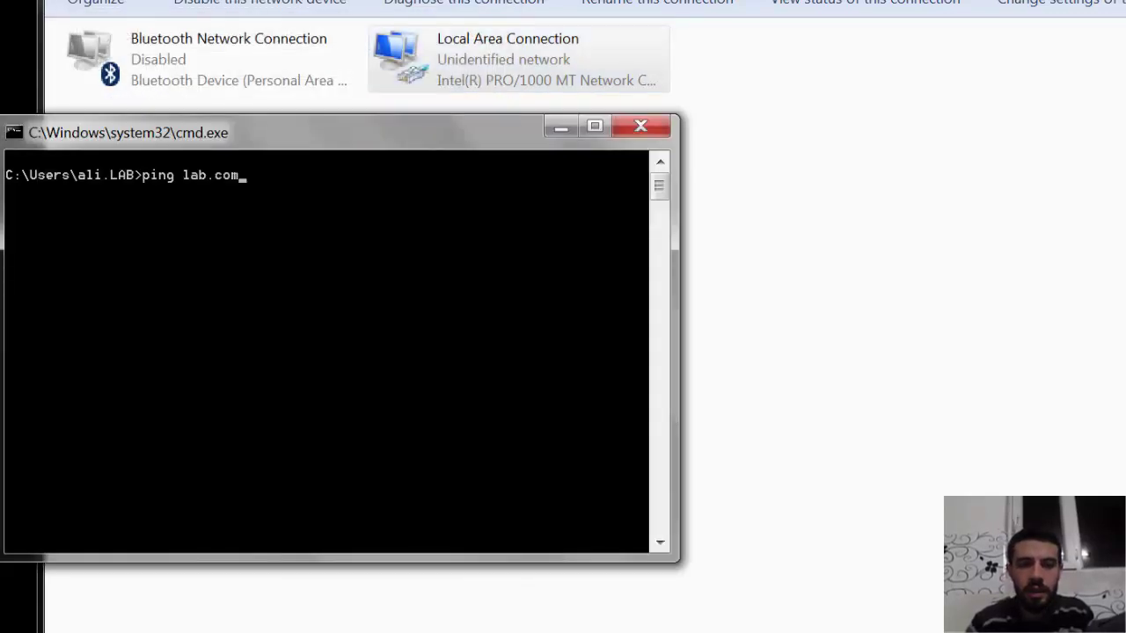
{"action": "key", "text": "Return"}
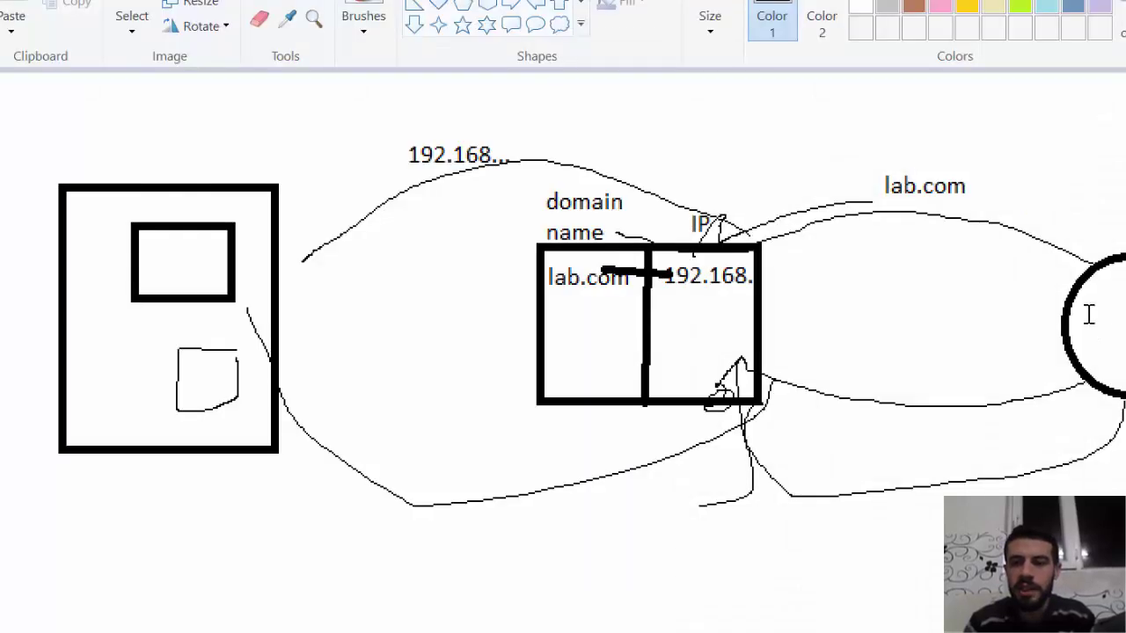
- In the Paint diagram, sketch a path from the client circle through the table's IP entry to the server box, and return to Windows 7
{"action": "mouse_move", "coordinate": [1073, 283]}
{"action": "left_mouse_down"}
{"action": "mouse_move", "coordinate": [895, 255]}
{"action": "mouse_move", "coordinate": [748, 283]}
{"action": "mouse_move", "coordinate": [731, 299]}
{"action": "mouse_move", "coordinate": [686, 299]}
{"action": "mouse_move", "coordinate": [651, 278]}
{"action": "mouse_move", "coordinate": [734, 262]}
{"action": "mouse_move", "coordinate": [714, 268]}
{"action": "mouse_move", "coordinate": [480, 220]}
{"action": "mouse_move", "coordinate": [308, 260]}
{"action": "mouse_move", "coordinate": [252, 260]}
{"action": "left_mouse_up"}
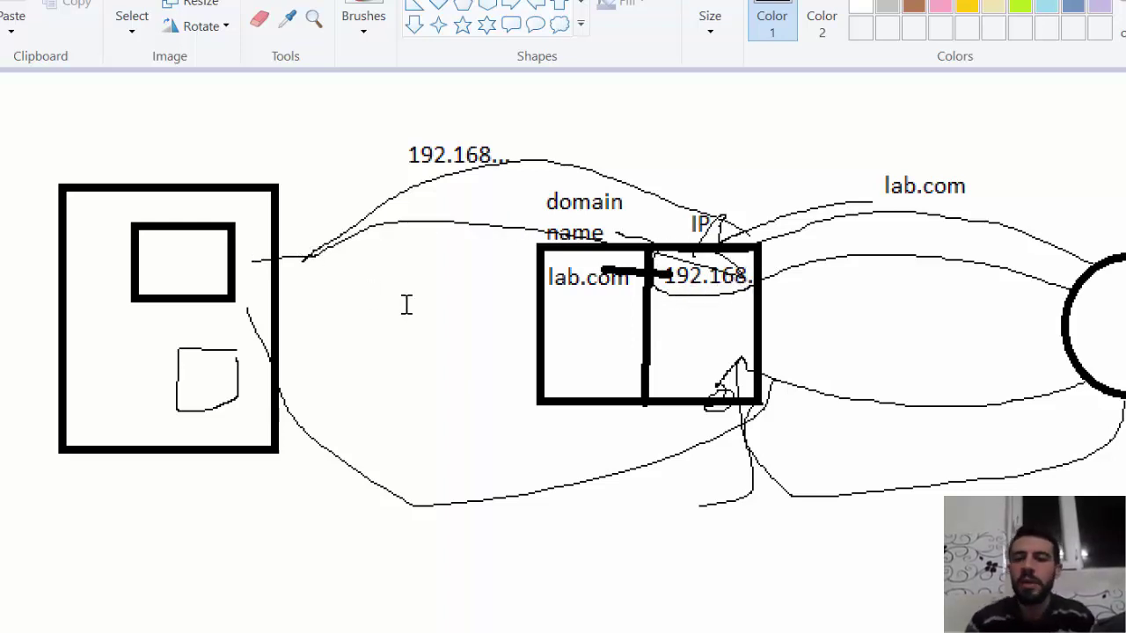
{"action": "key", "text": "super+d"}
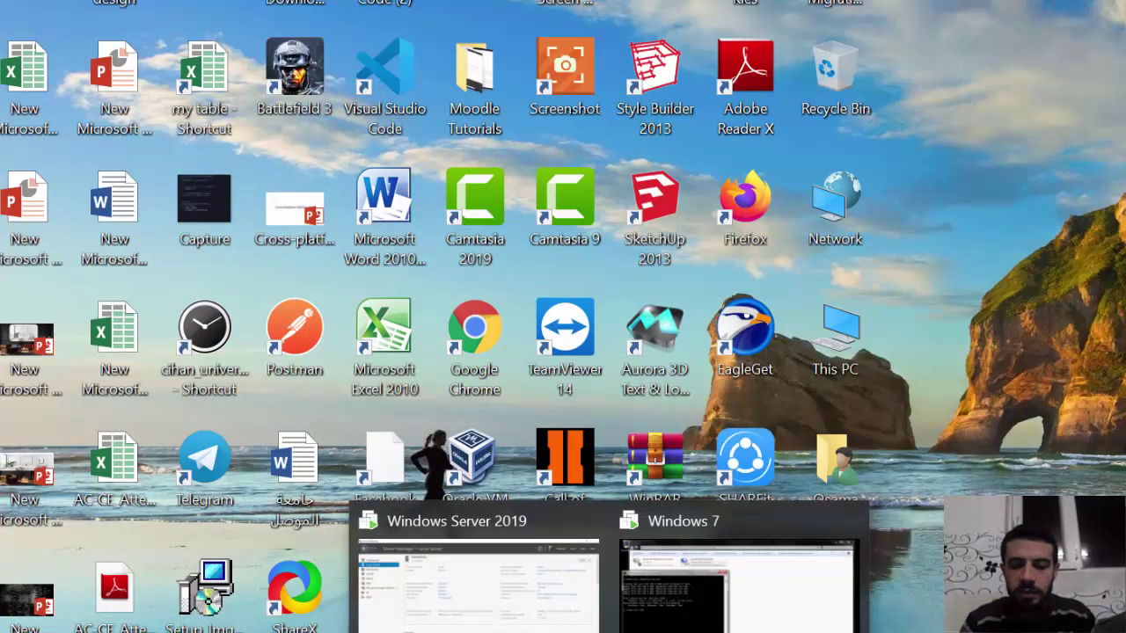
{"action": "left_click", "coordinate": [730, 563]}
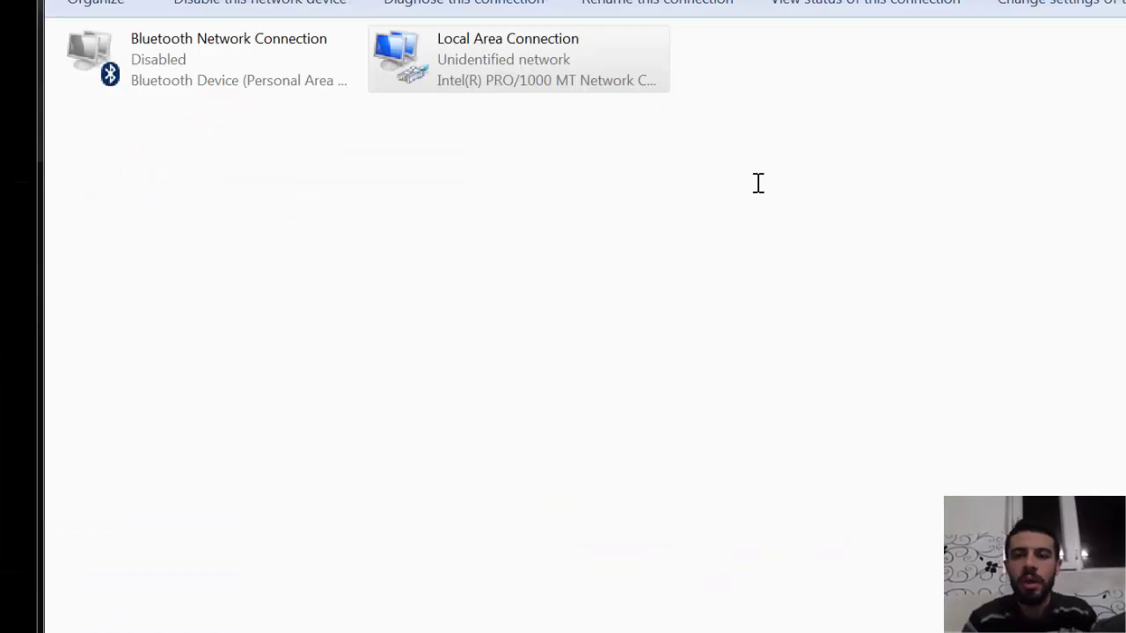
- Switch to the Windows Server 2019 virtual machine and open the Remote Desktop settings from the Local Server properties
{"action": "left_click", "coordinate": [855, 2]}
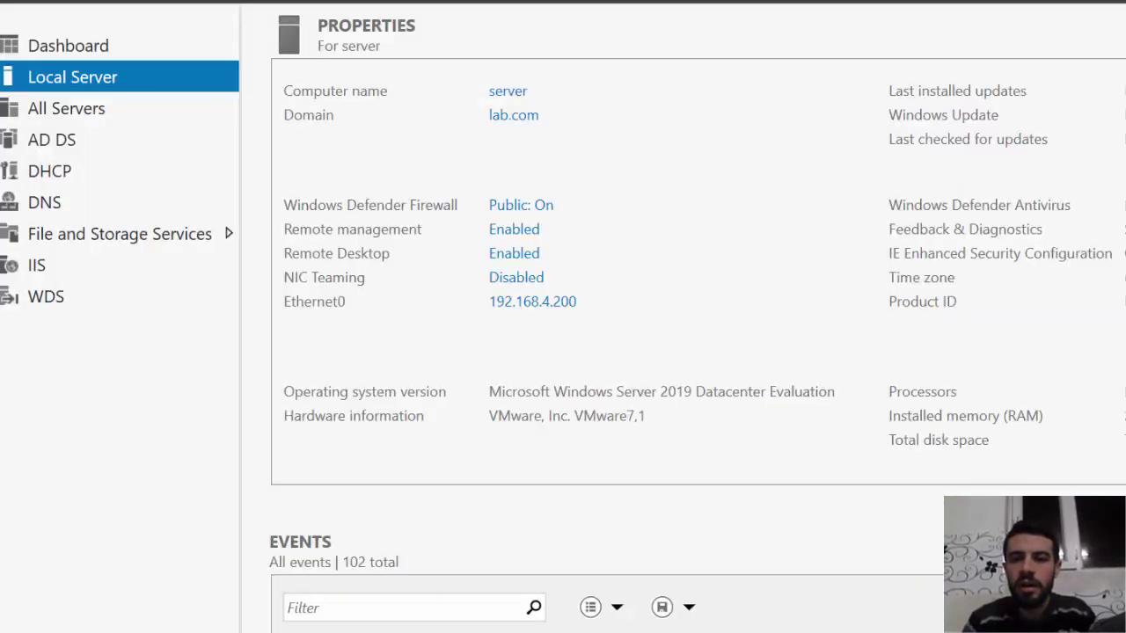
{"action": "left_click", "coordinate": [1031, 17]}
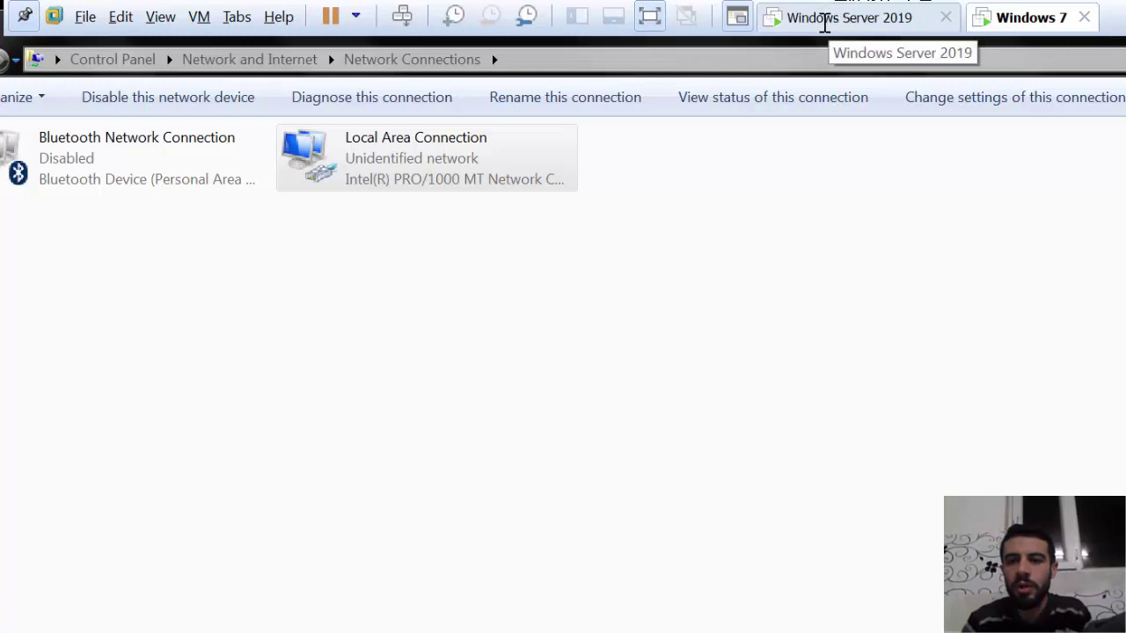
{"action": "left_click", "coordinate": [824, 19]}
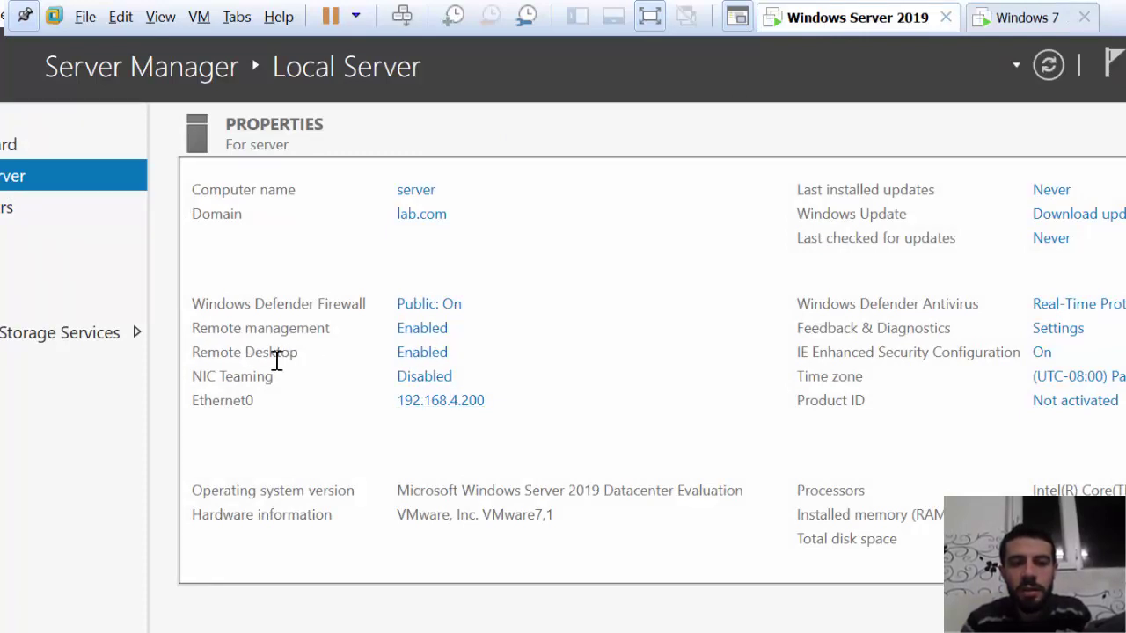
{"action": "left_click", "coordinate": [431, 352]}
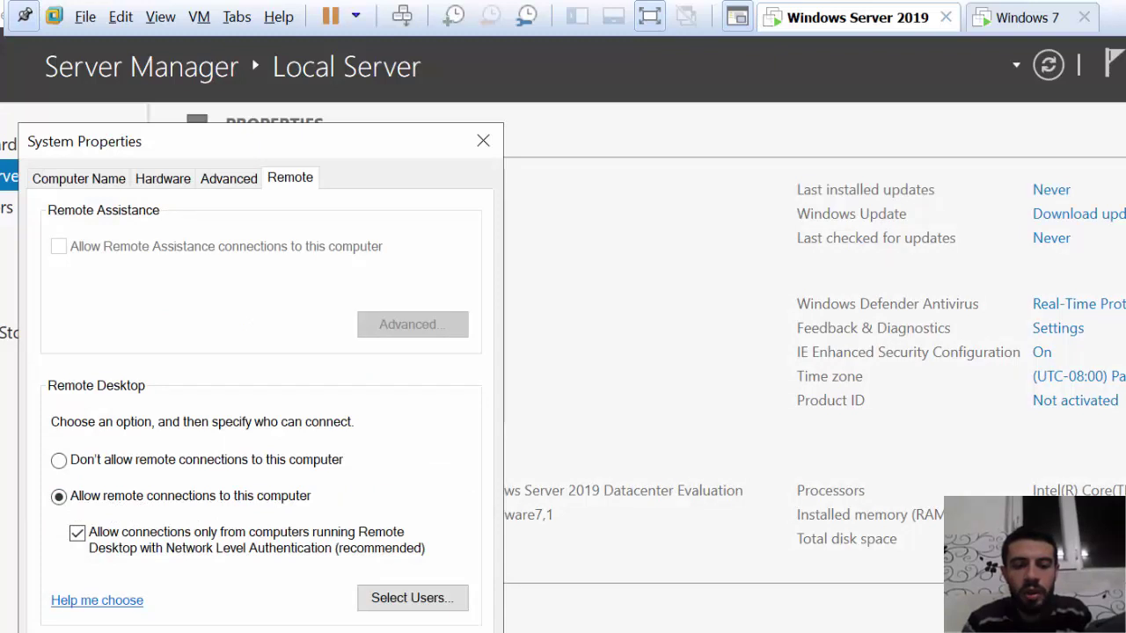
- Close the server's System Properties, switch to the Windows 7 virtual machine, and find and open Remote Desktop Connection
{"action": "key", "text": "Return"}
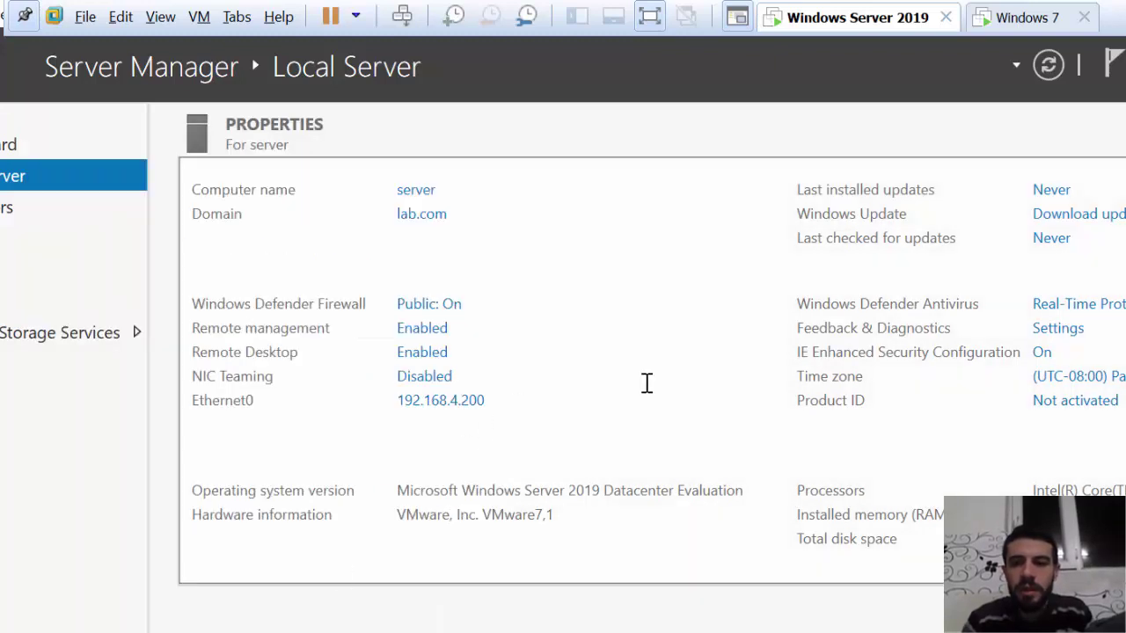
{"action": "left_click", "coordinate": [1036, 18]}
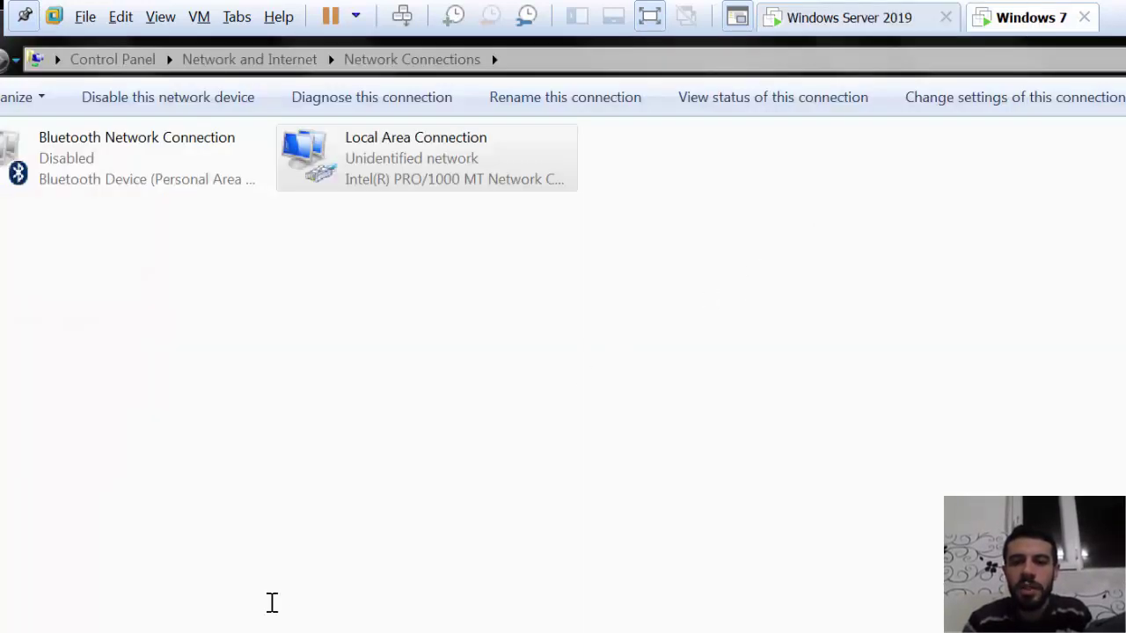
{"action": "key", "text": "super"}
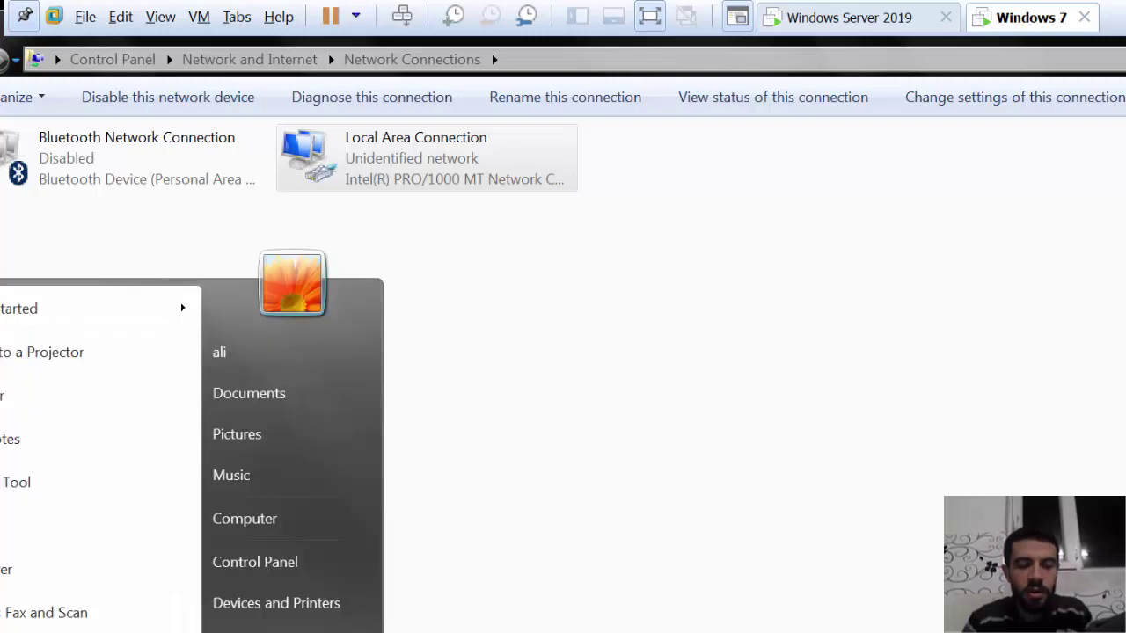
{"action": "type", "text": "rom"}
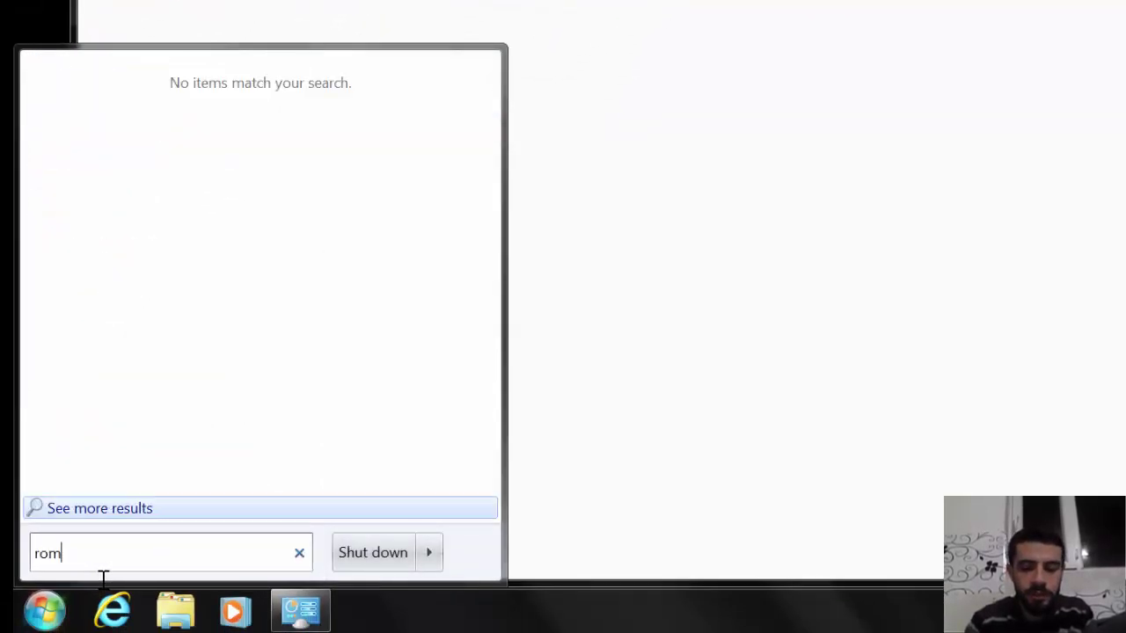
{"action": "key", "text": "BackSpace"}
{"action": "key", "text": "BackSpace"}
{"action": "type", "text": "emot"}
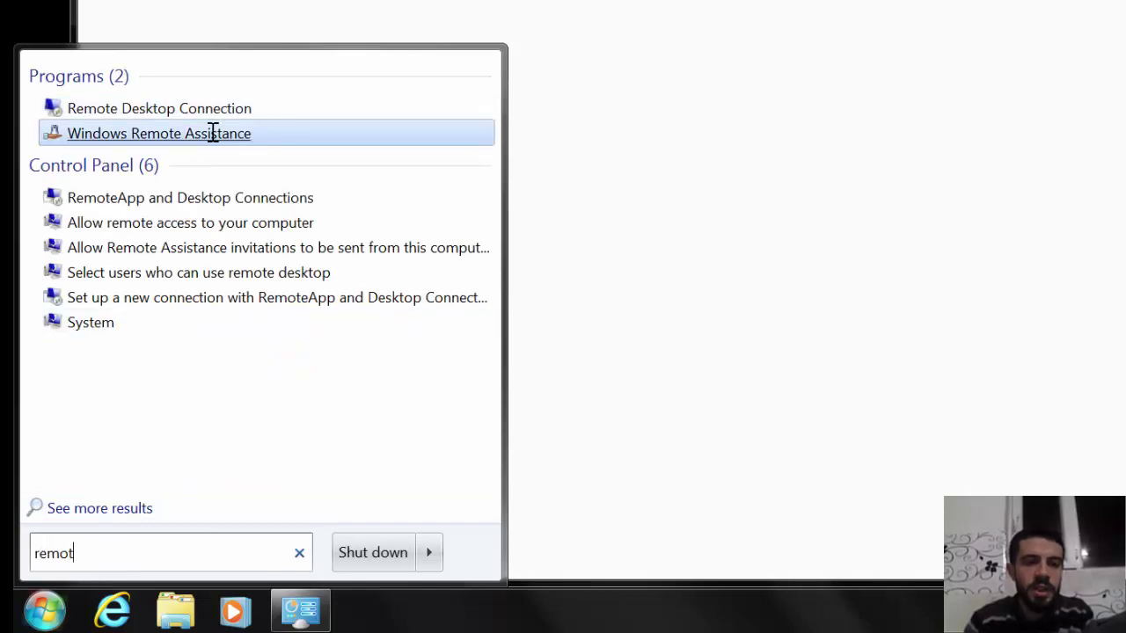
{"action": "left_click", "coordinate": [197, 109]}
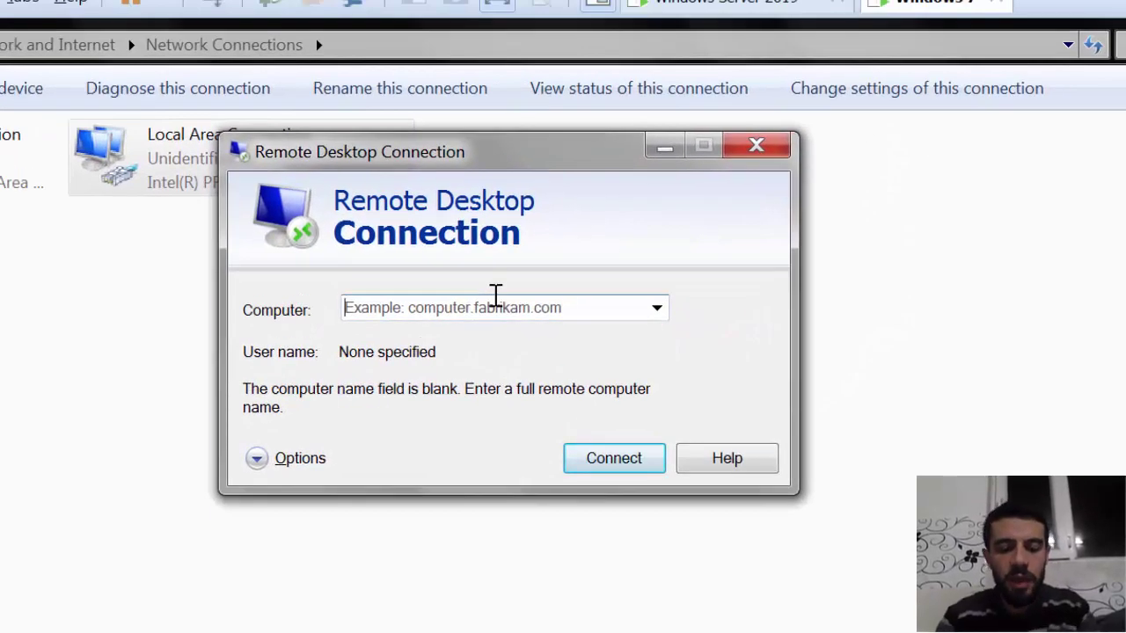
{"action": "type", "text": "192.1"}
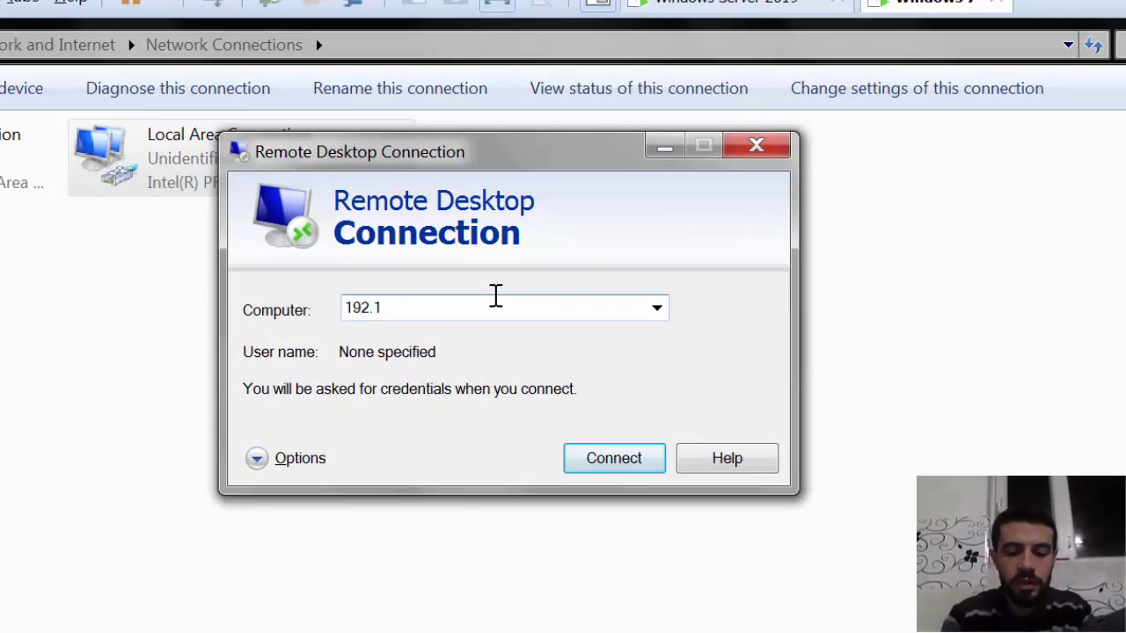
{"action": "type", "text": "68.4.200"}
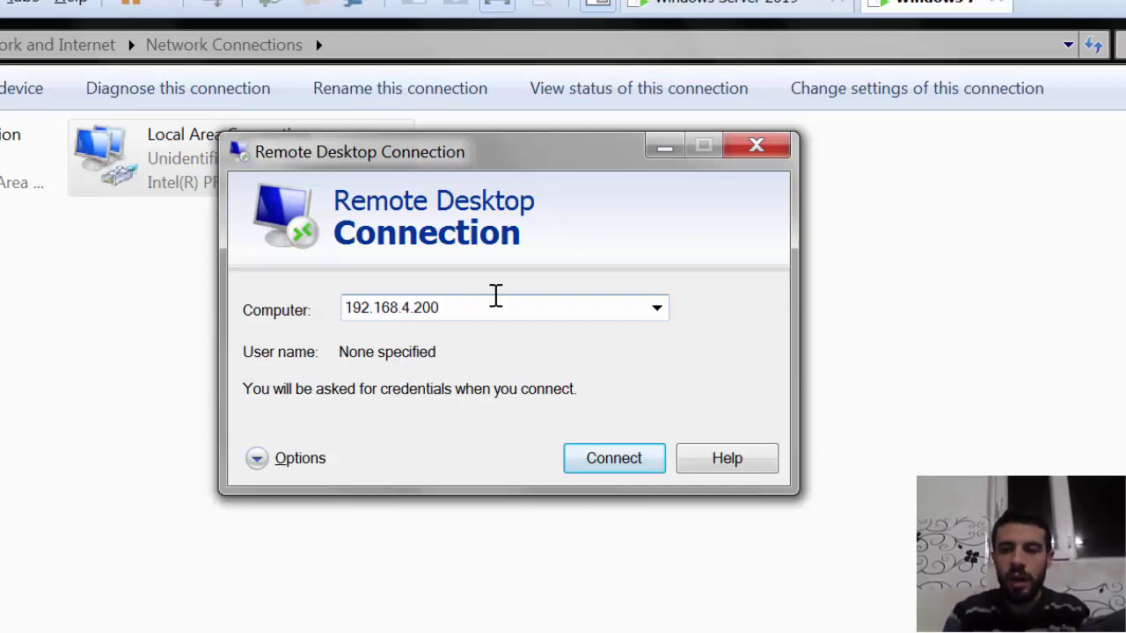
{"action": "key", "text": "BackSpace"}
{"action": "key", "text": "BackSpace"}
{"action": "key", "text": "BackSpace"}
{"action": "key", "text": "BackSpace"}
{"action": "key", "text": "BackSpace"}
{"action": "key", "text": "BackSpace"}
{"action": "key", "text": "BackSpace"}
{"action": "key", "text": "BackSpace"}
{"action": "key", "text": "BackSpace"}
{"action": "key", "text": "BackSpace"}
{"action": "key", "text": "BackSpace"}
{"action": "key", "text": "BackSpace"}
{"action": "key", "text": "BackSpace"}
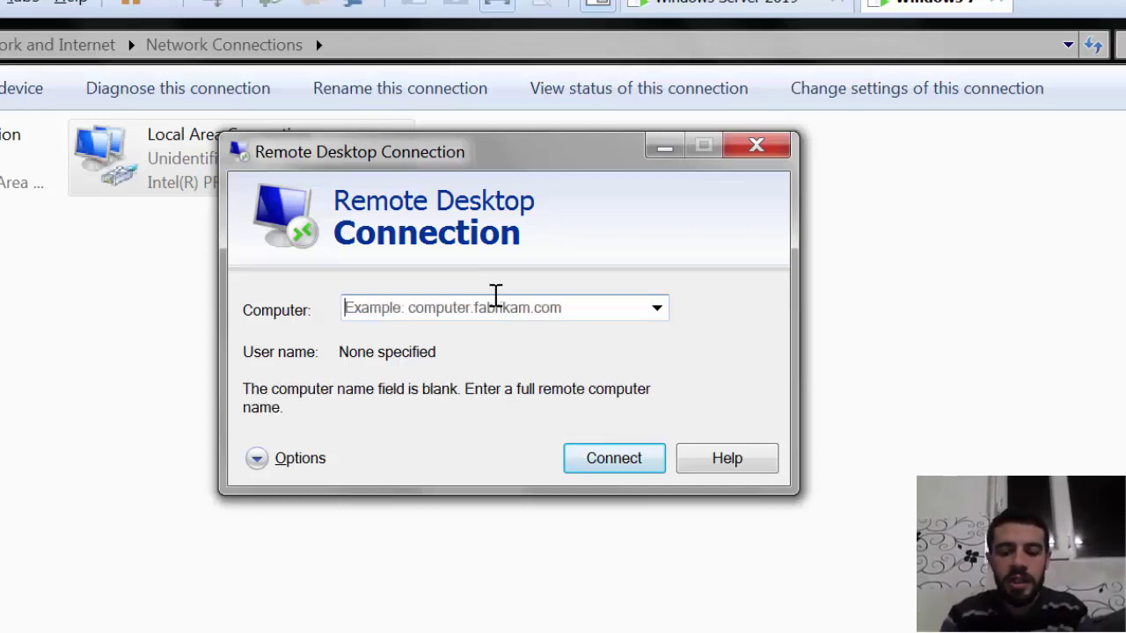
- Set lab.com as the remote computer and start the connection
{"action": "type", "text": "lab.c"}
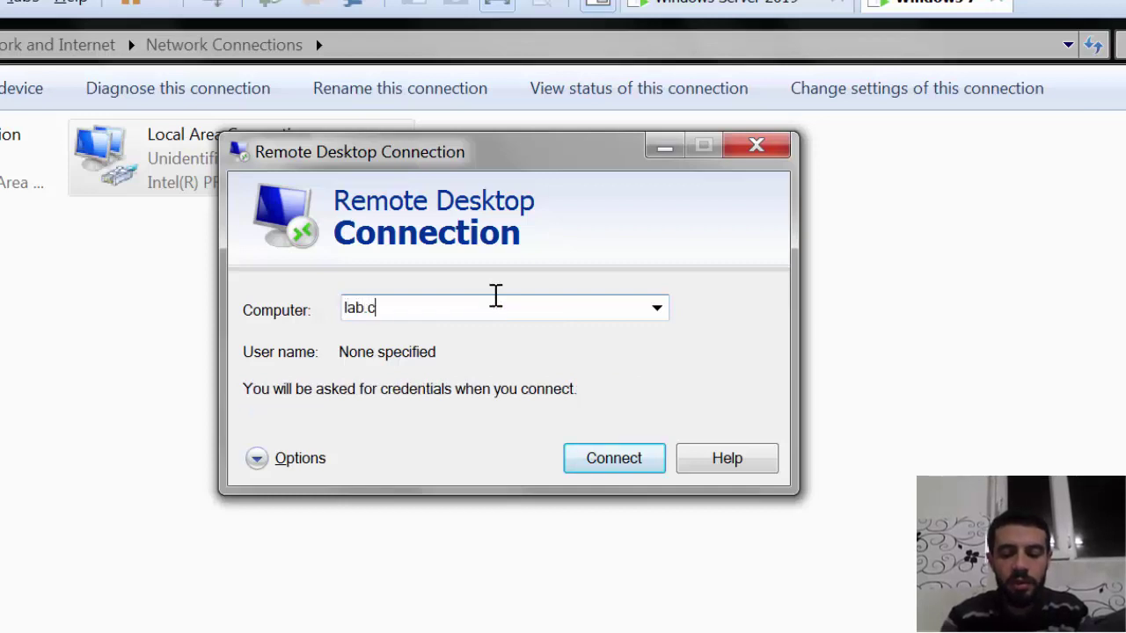
{"action": "type", "text": "p"}
{"action": "key", "text": "BackSpace"}
{"action": "type", "text": "om"}
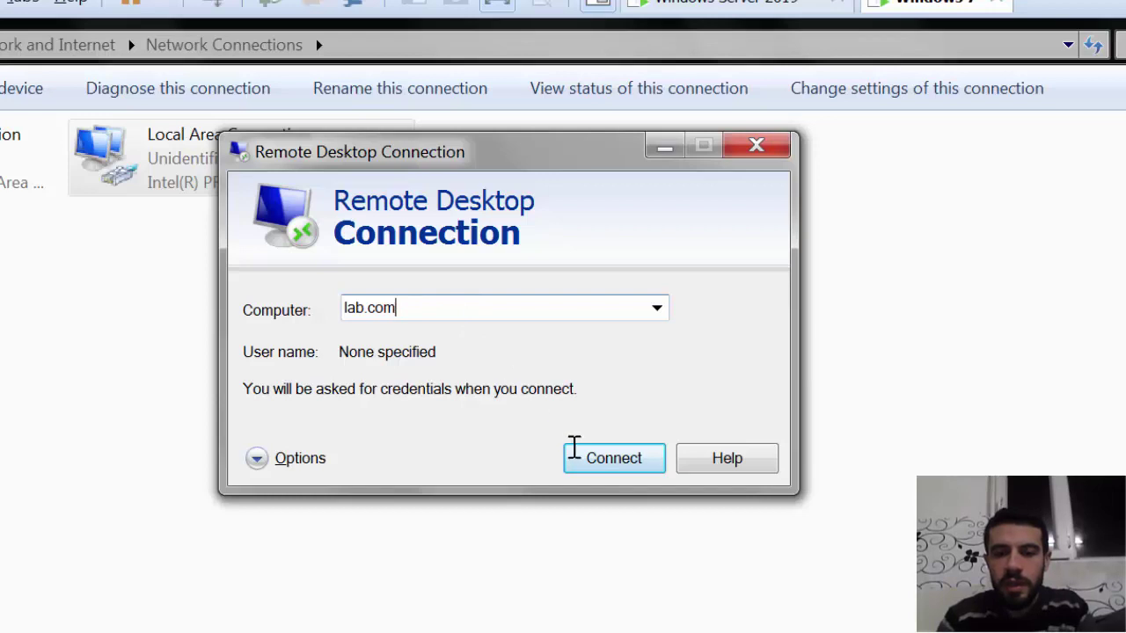
{"action": "left_click", "coordinate": [578, 455]}
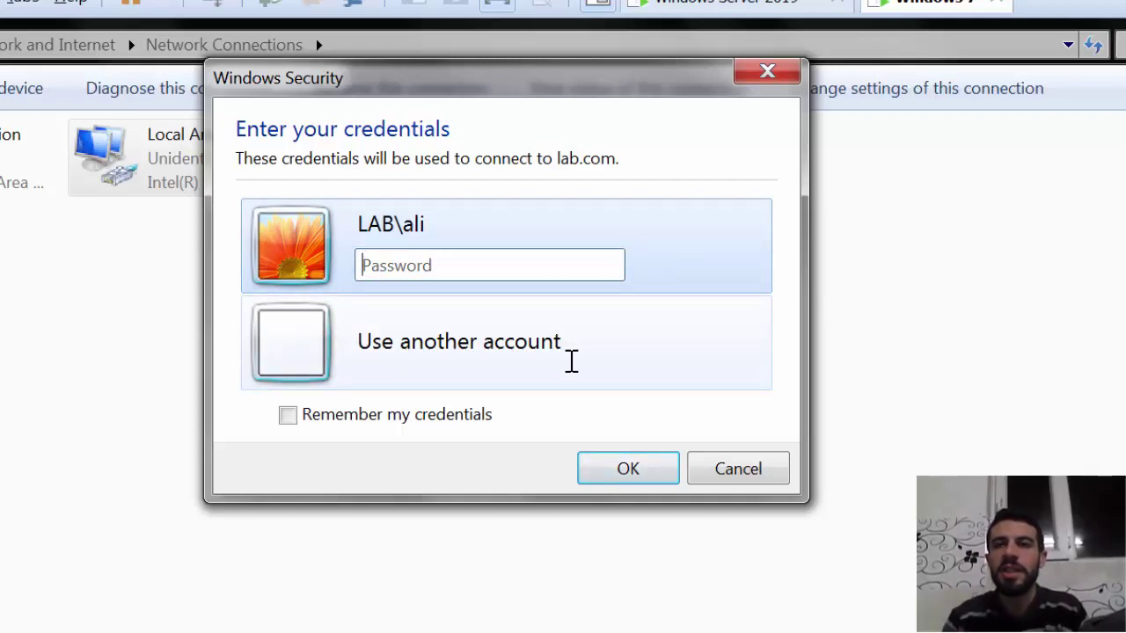
- Sign in with another account as administrator, enter the account password, and accept connecting despite the certificate errors
{"action": "left_click", "coordinate": [570, 361]}
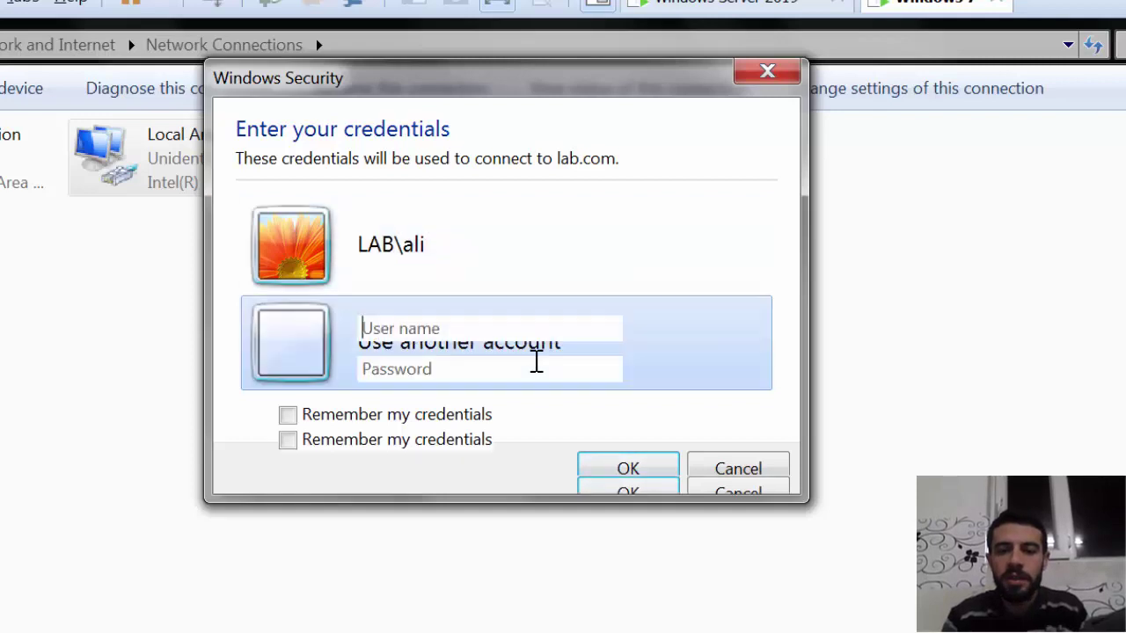
{"action": "type", "text": "admi"}
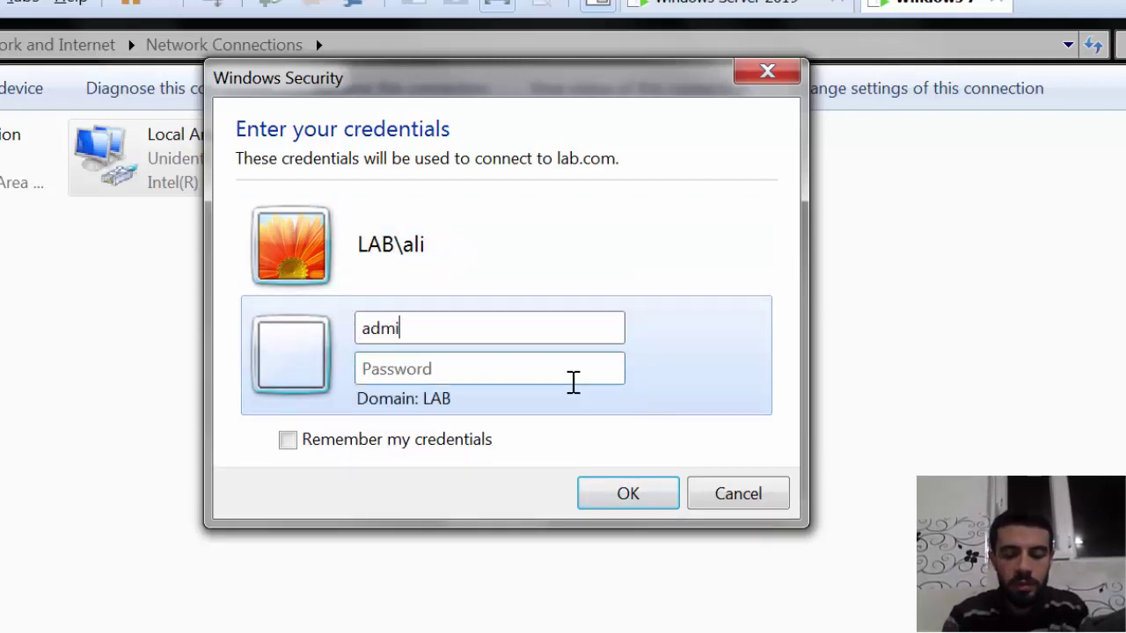
{"action": "type", "text": "nistrator"}
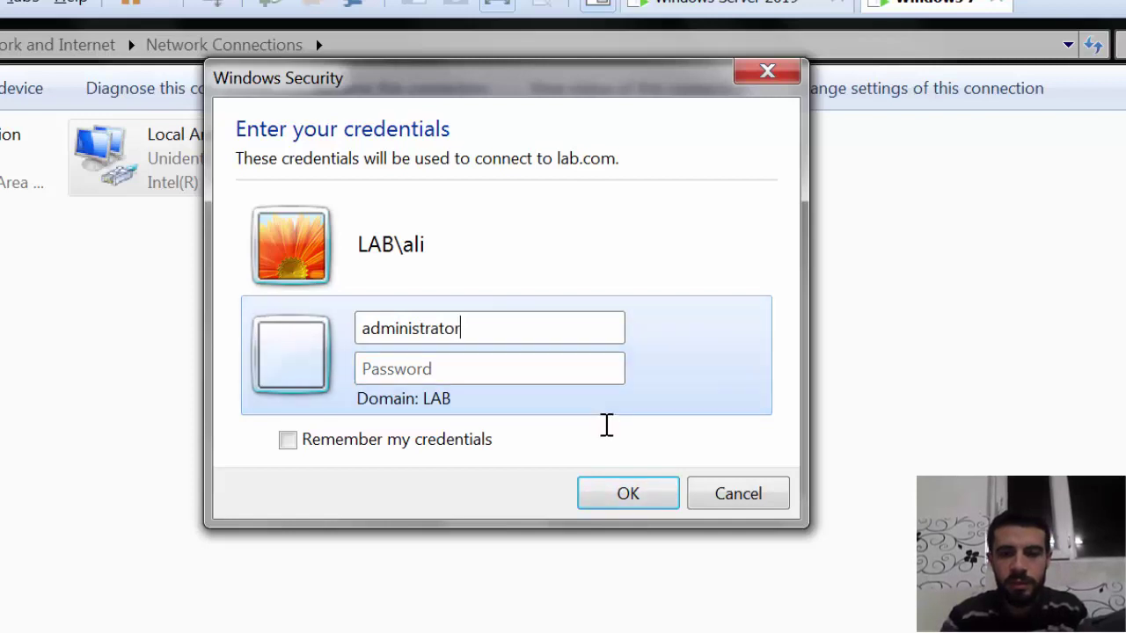
{"action": "left_click", "coordinate": [576, 374]}
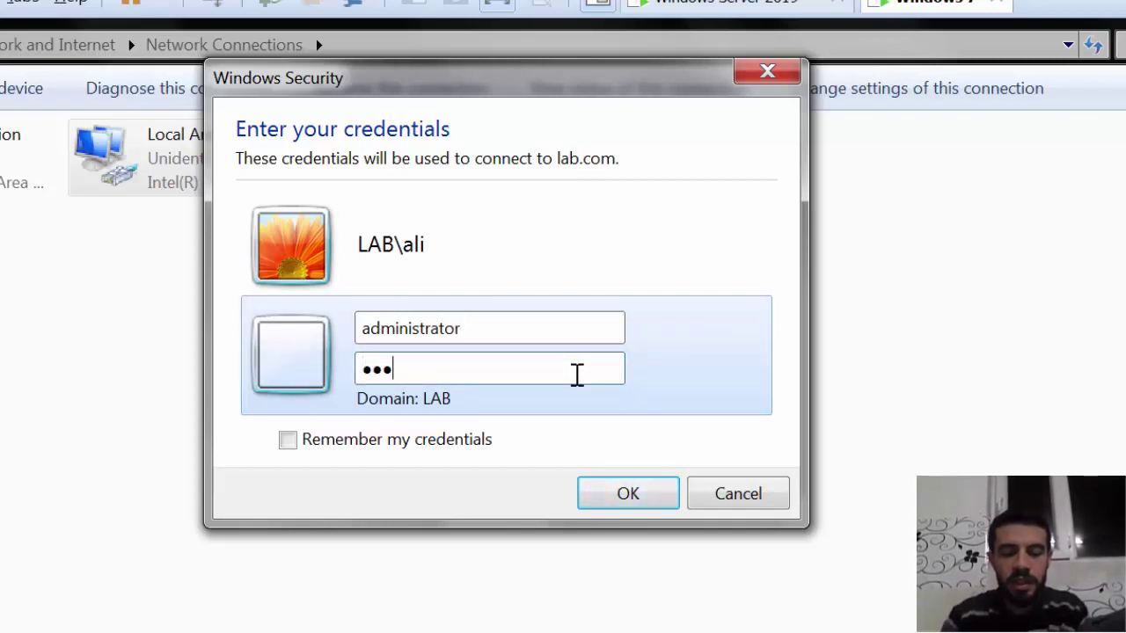
{"action": "type", "text": "********"}
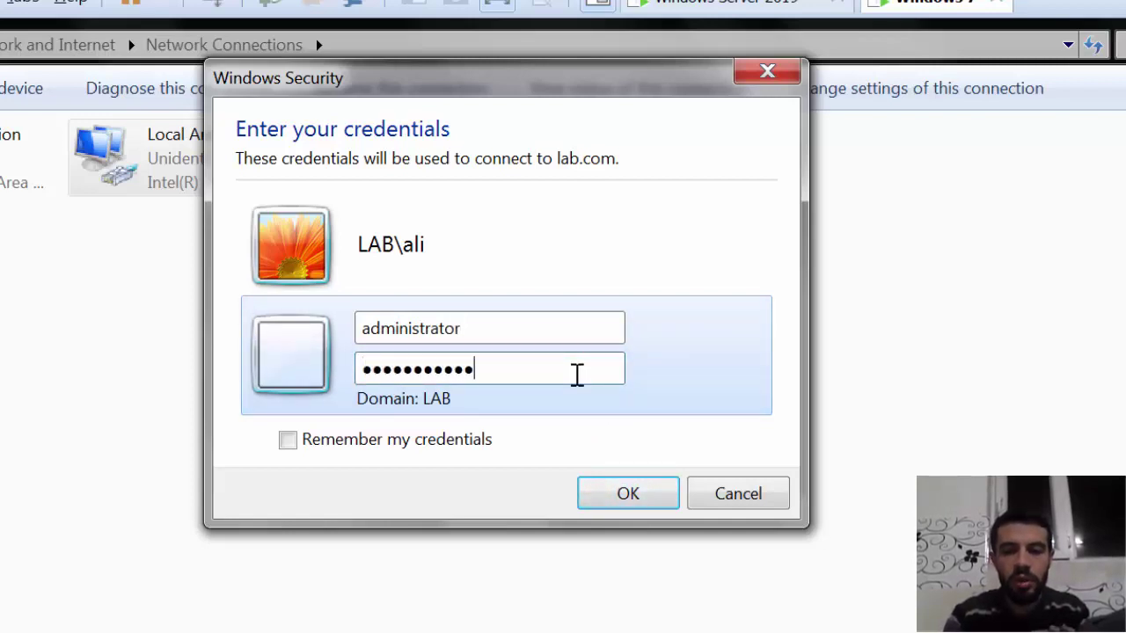
{"action": "type", "text": "**"}
{"action": "key", "text": "Return"}
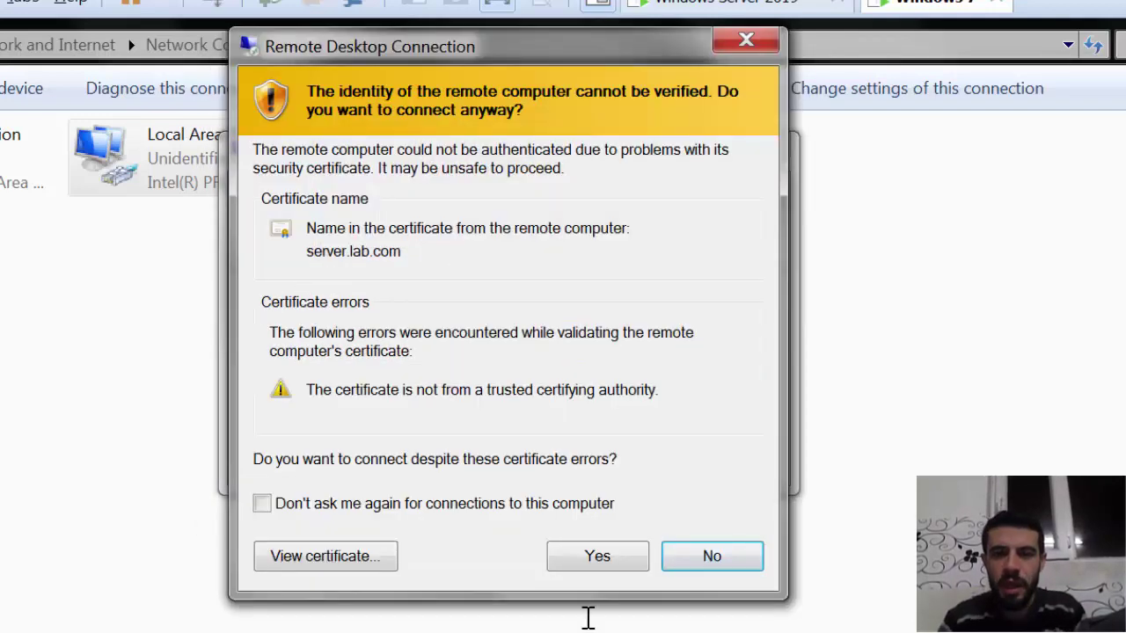
{"action": "left_click", "coordinate": [598, 555]}
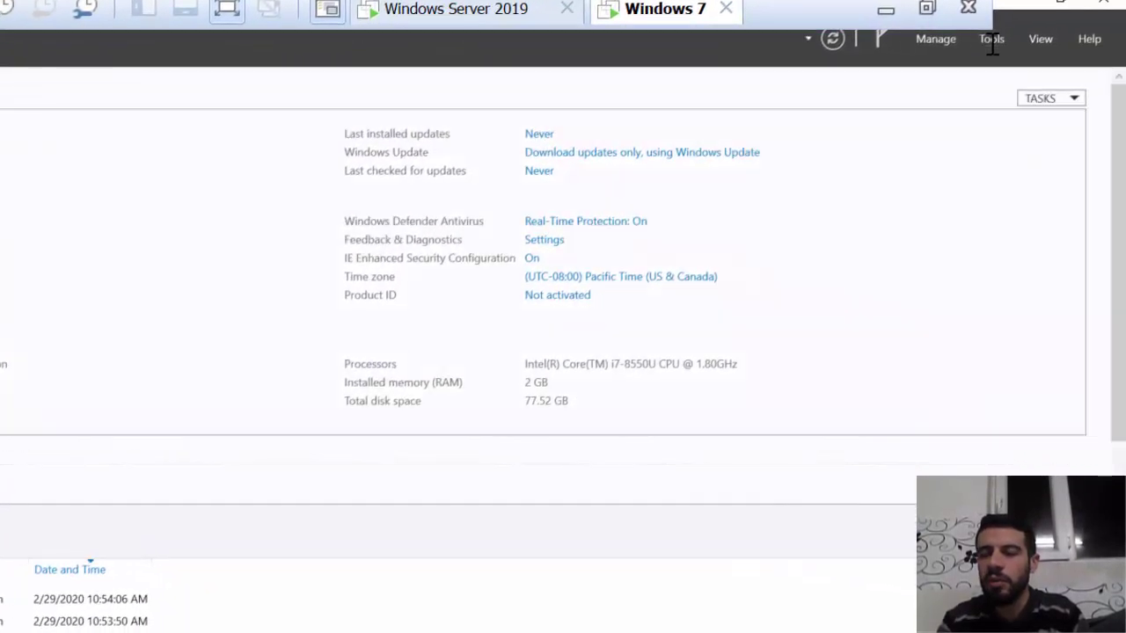
- Open Active Directory Users and Computers in the remote session, and check the Windows Server 2019 machine's local screen before returning to Windows 7
{"action": "left_click", "coordinate": [990, 44]}
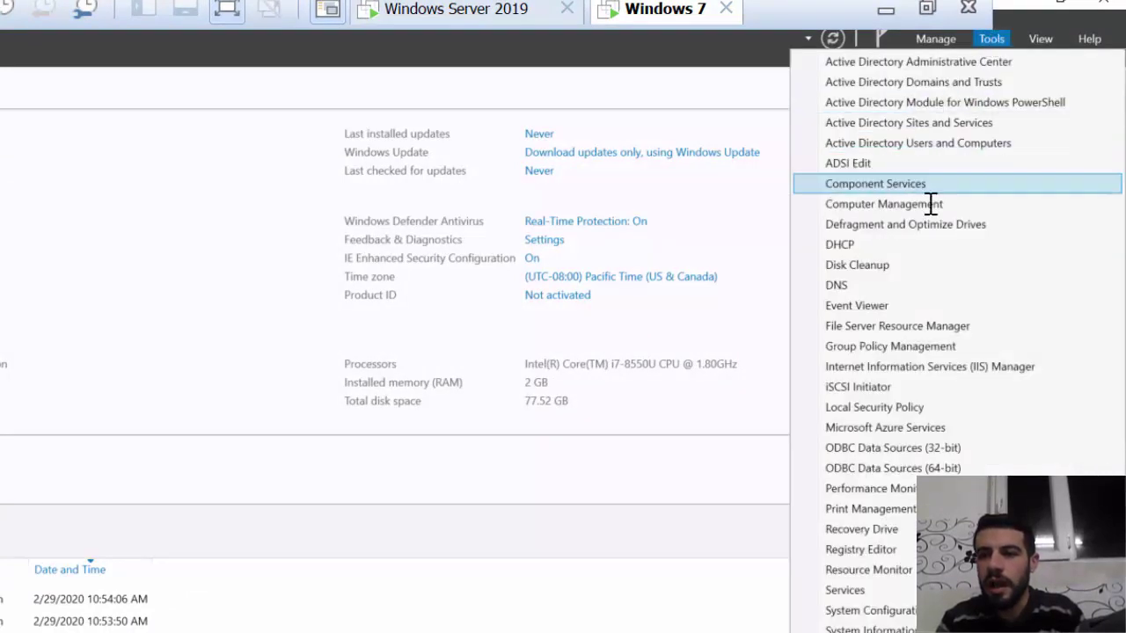
{"action": "left_click", "coordinate": [931, 144]}
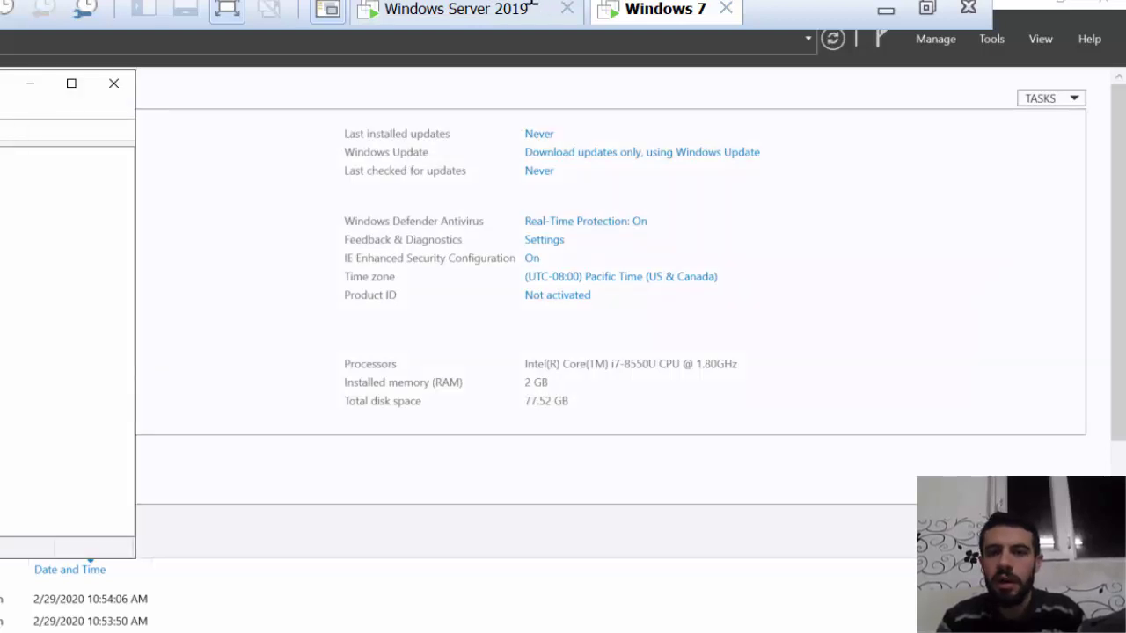
{"action": "left_click", "coordinate": [453, 9]}
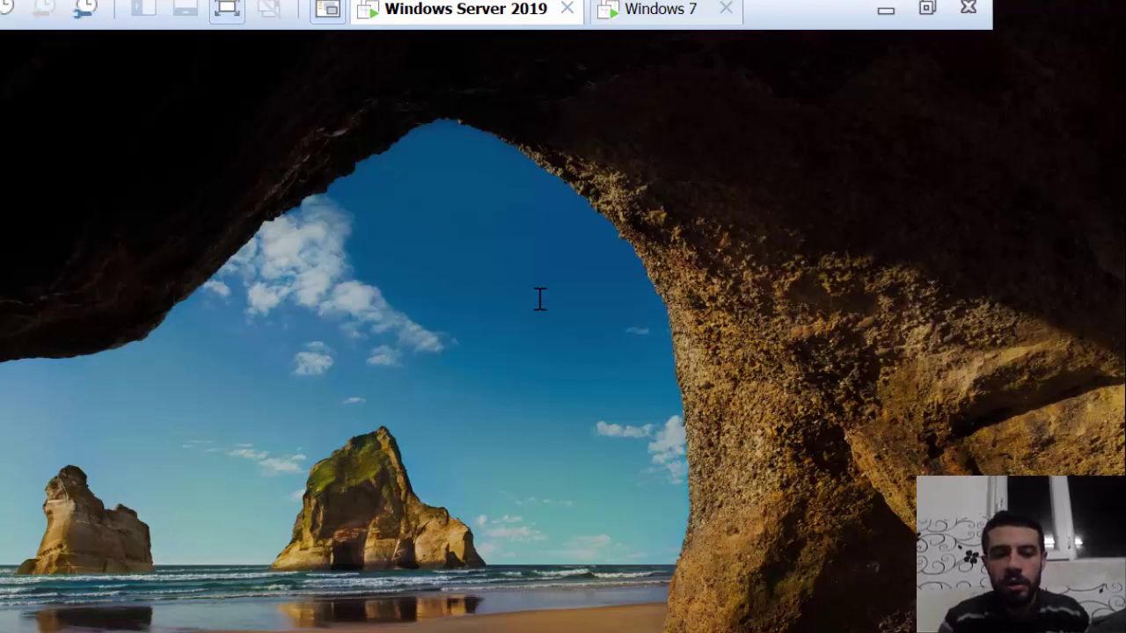
{"action": "left_click", "coordinate": [640, 16]}
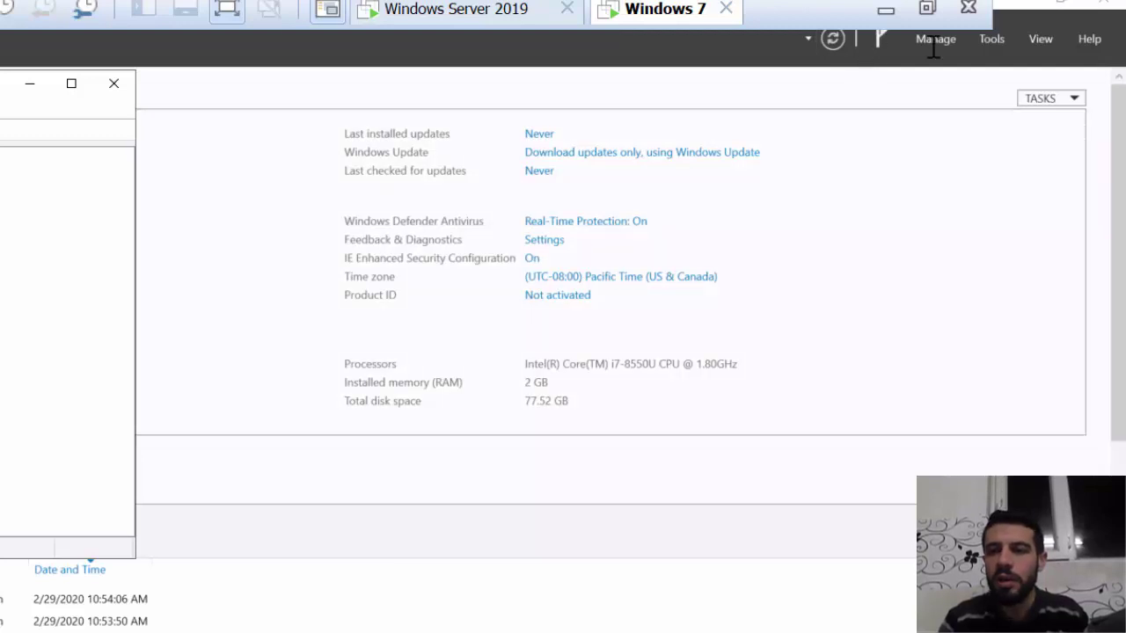
- Shrink the remote Server Manager from full screen to a window and disconnect the lab.com Remote Desktop session
{"action": "left_click", "coordinate": [1059, 7]}
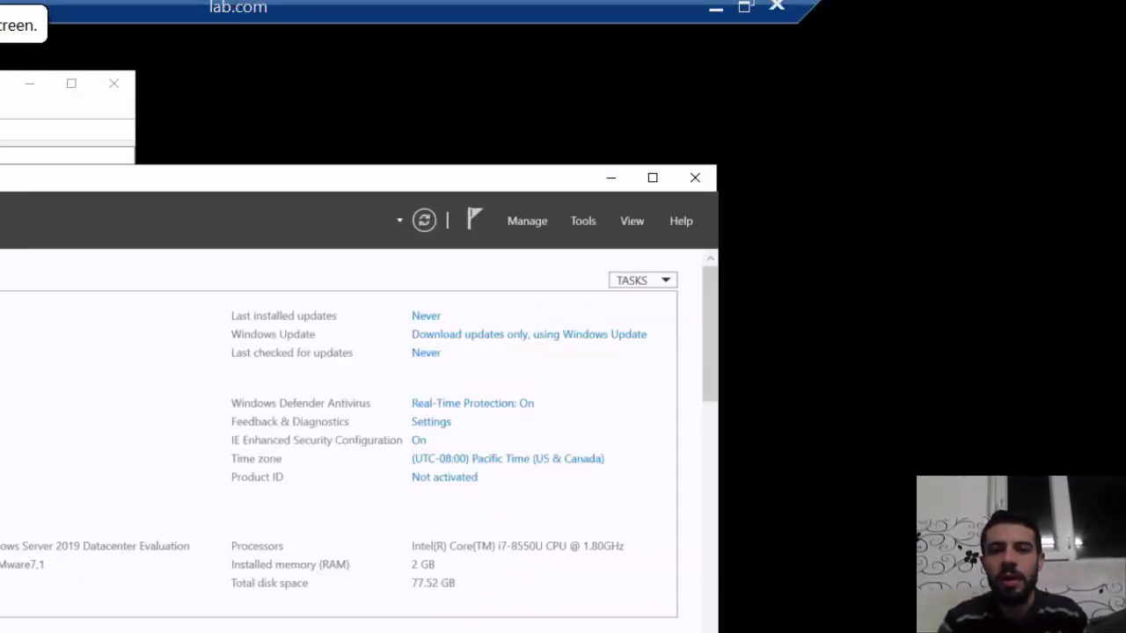
{"action": "left_click", "coordinate": [778, 9]}
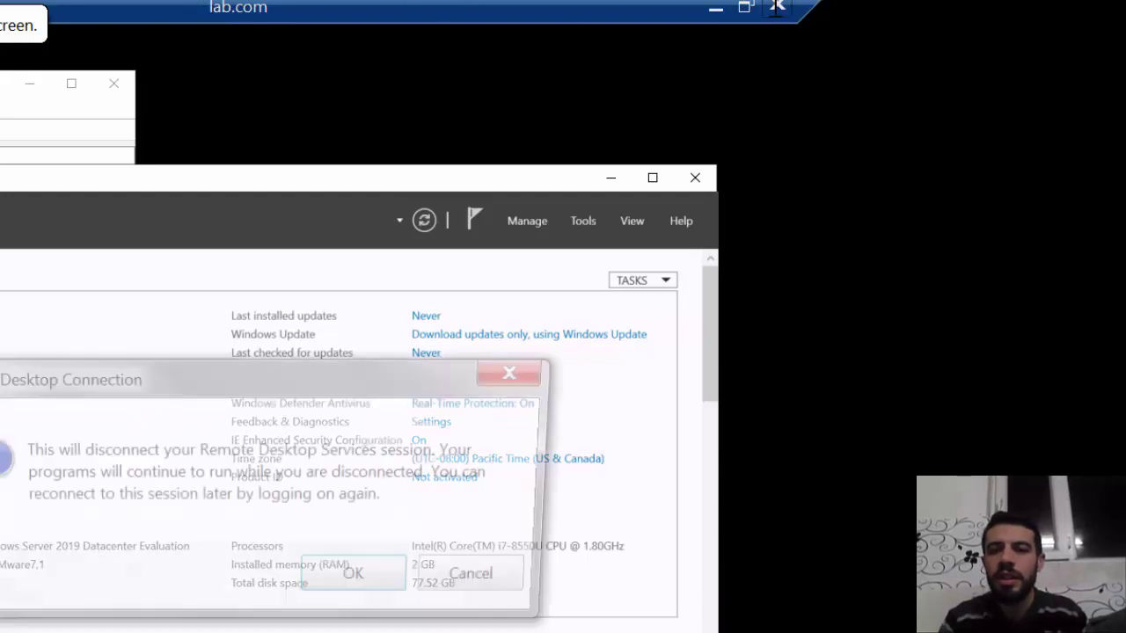
{"action": "left_click", "coordinate": [361, 582]}
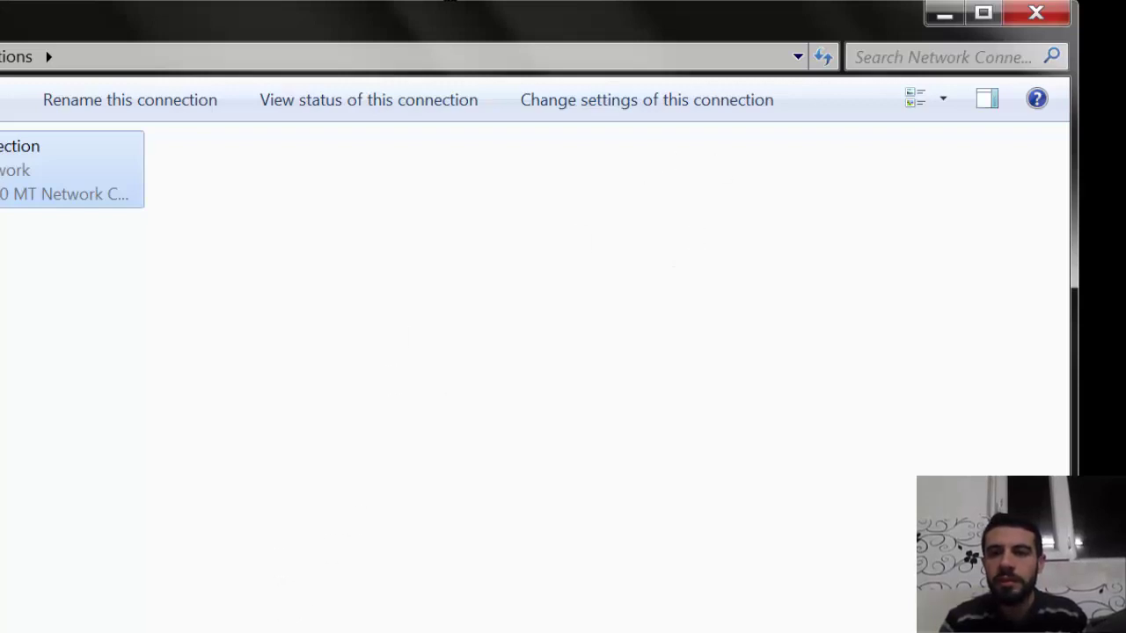
- Switch to the Windows Server 2019 virtual machine and sign back in to the Administrator account with its password
{"action": "left_click", "coordinate": [454, 15]}
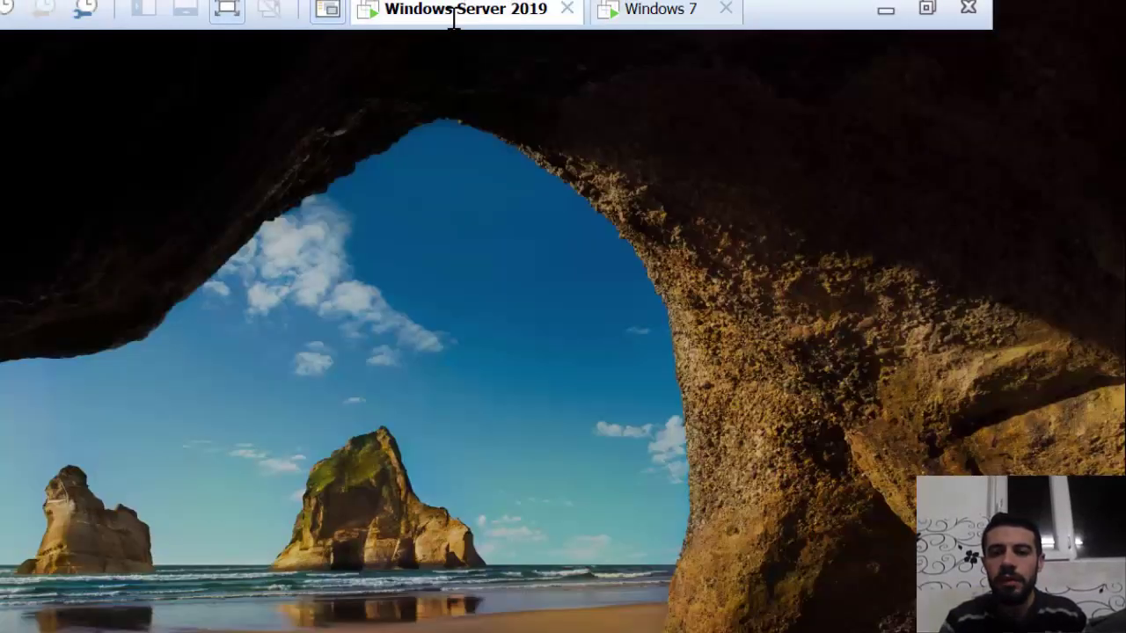
{"action": "left_click", "coordinate": [104, 499]}
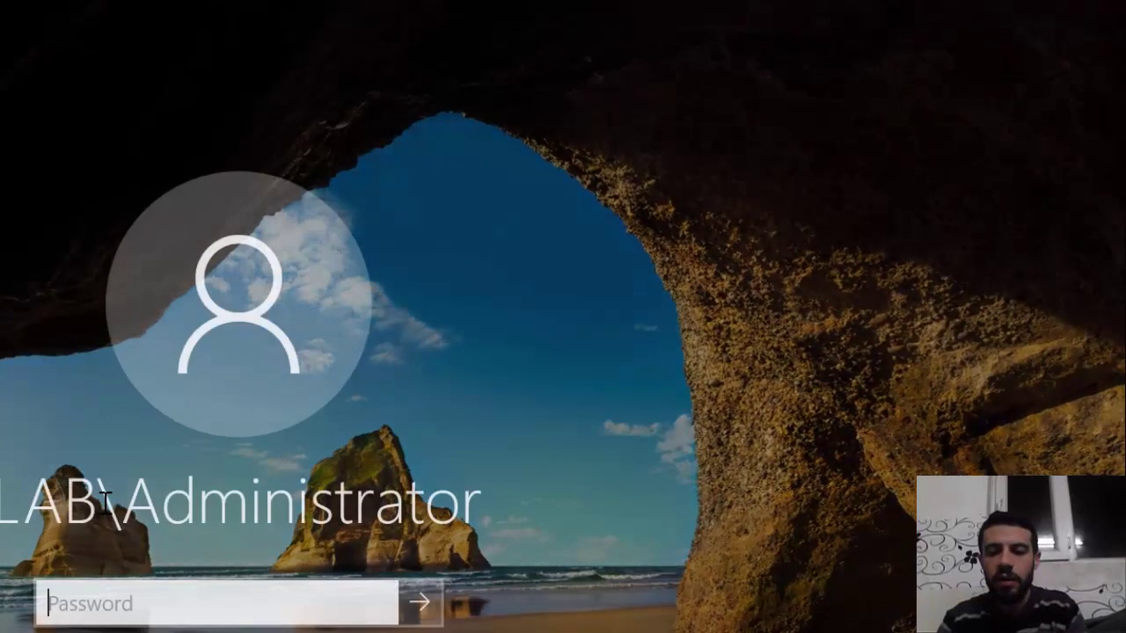
{"action": "type", "text": "********"}
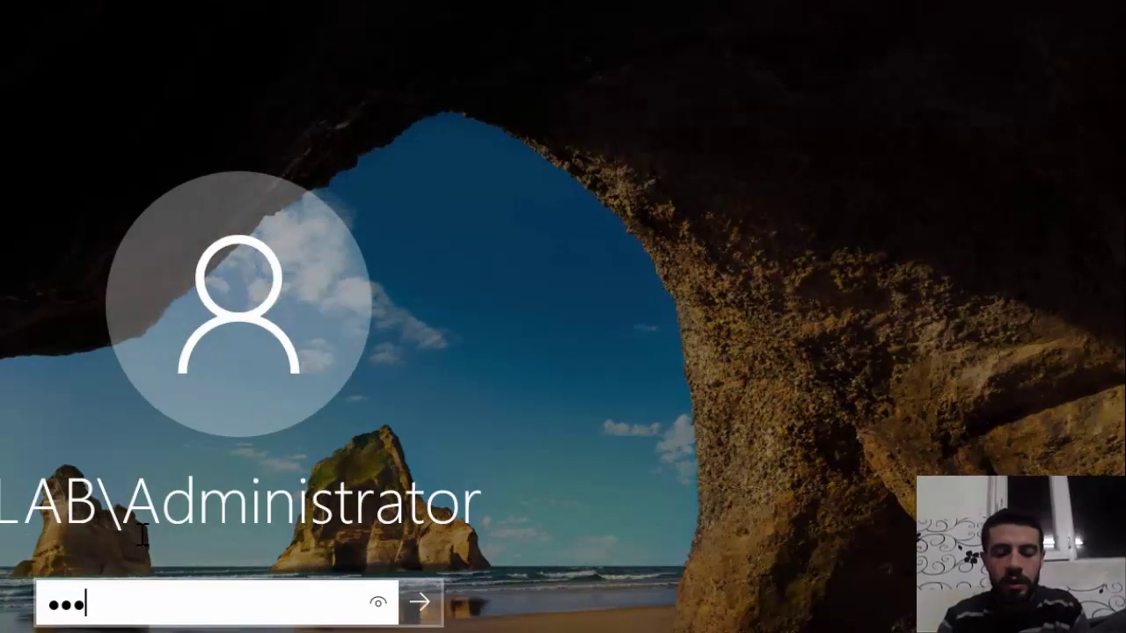
{"action": "type", "text": "***"}
{"action": "key", "text": "Return"}
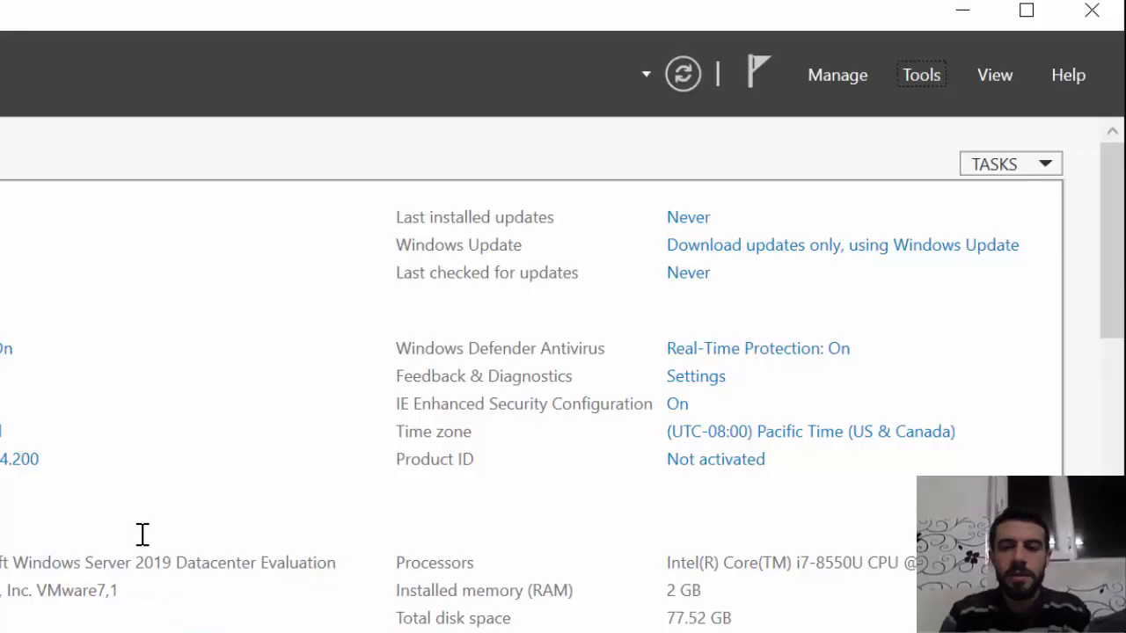